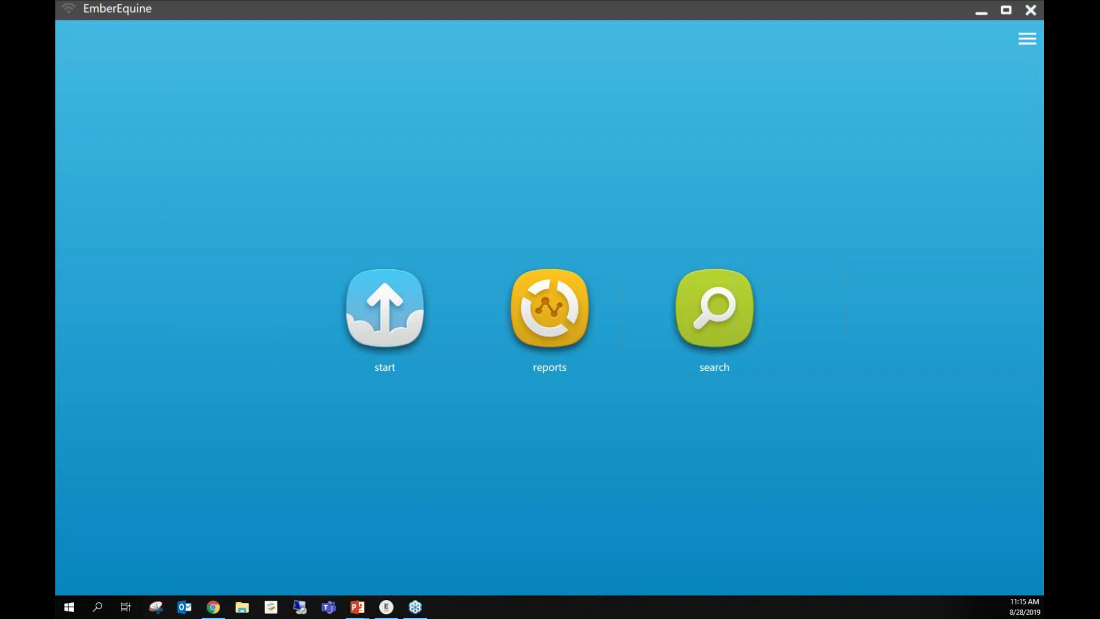
Open the list of locations to begin working with animal records.
left_click(381, 318)
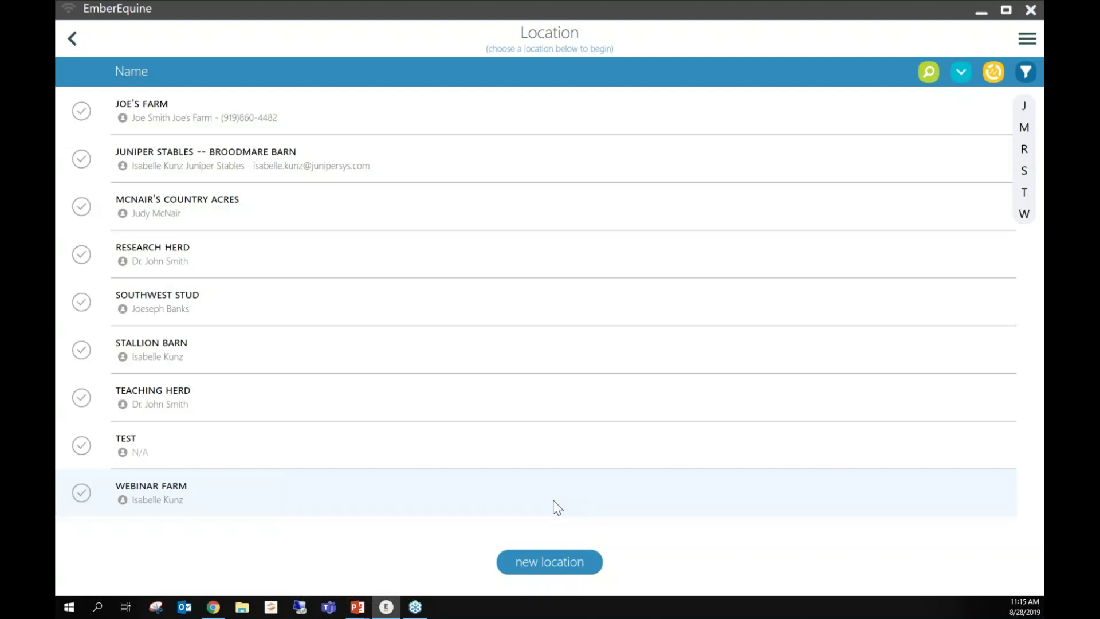
left_click(79, 164)
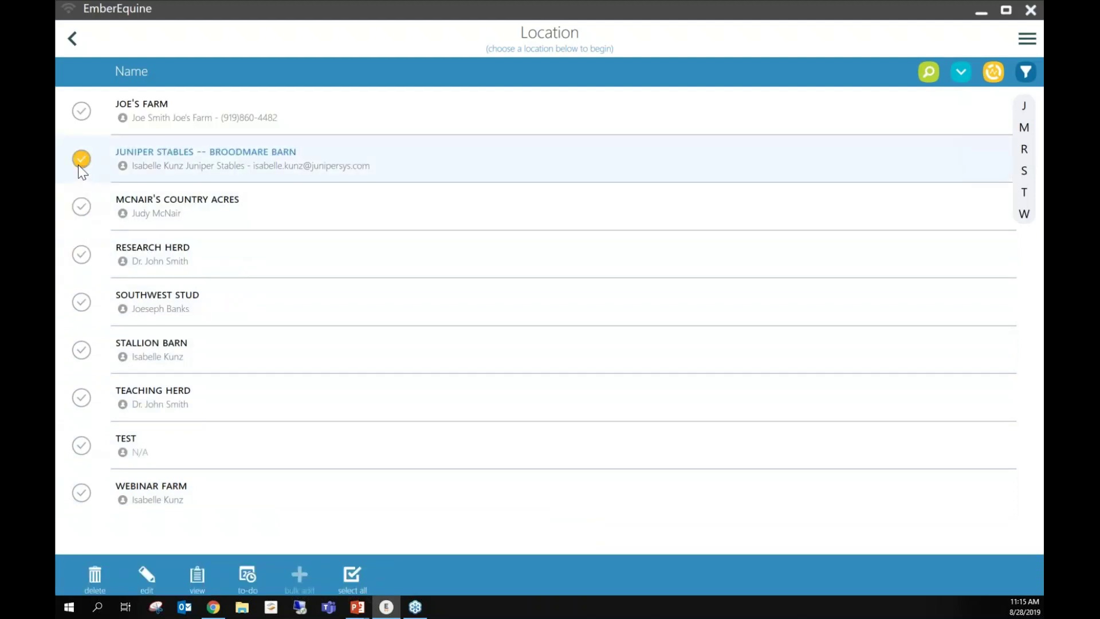
left_click(81, 205)
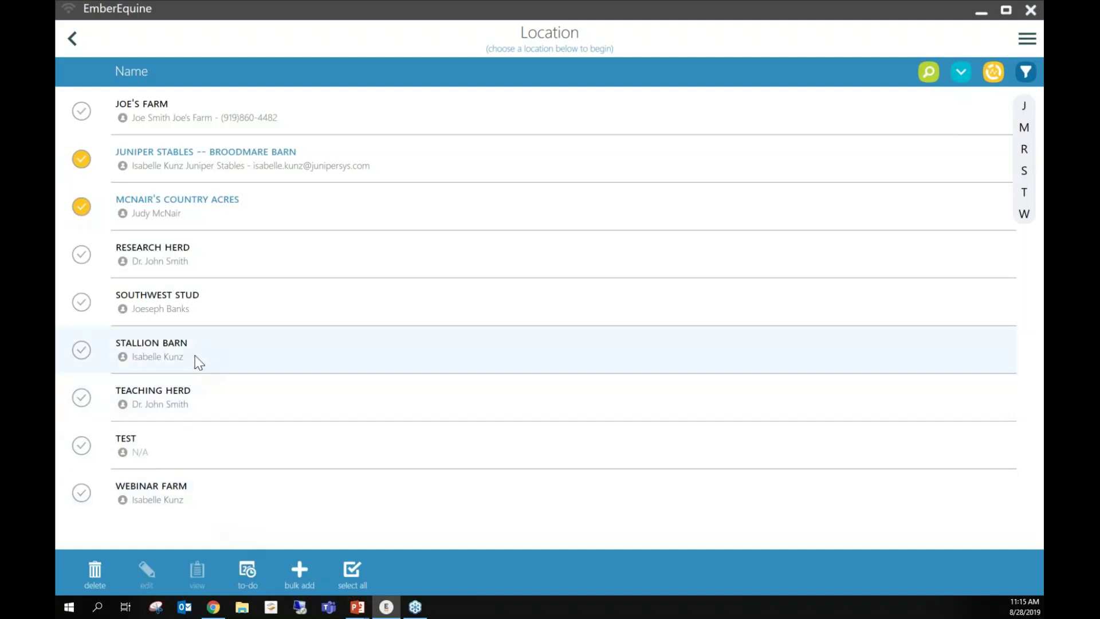
left_click(83, 203)
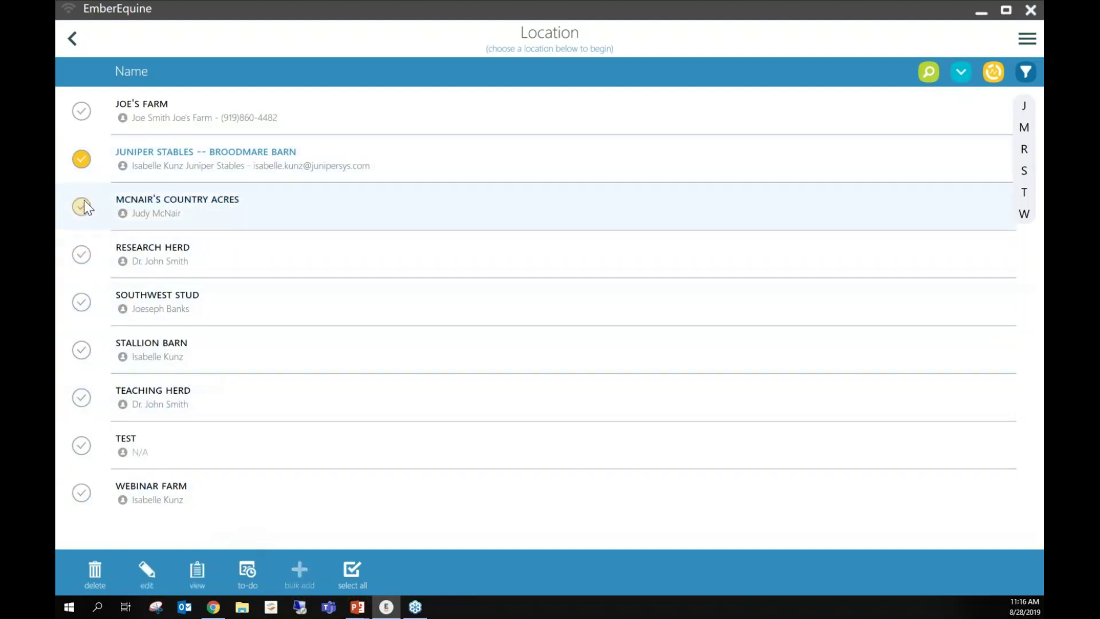
left_click(81, 161)
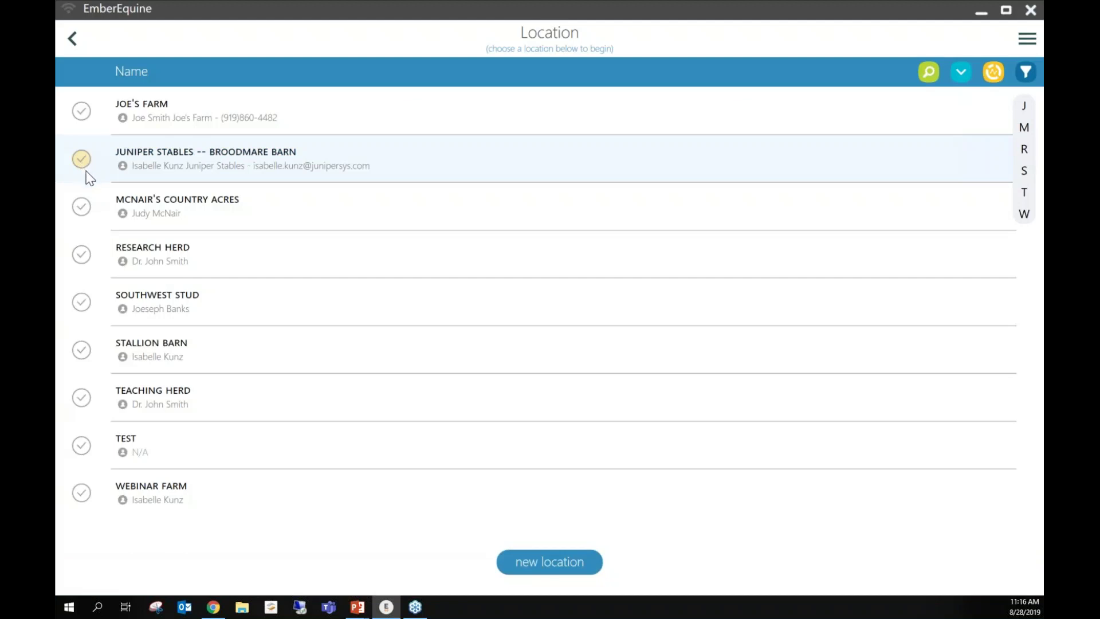
Open the Juniper Stables -- Broodmare Barn location, find the mare Diva by searching for "di", and open her record.
left_click(170, 164)
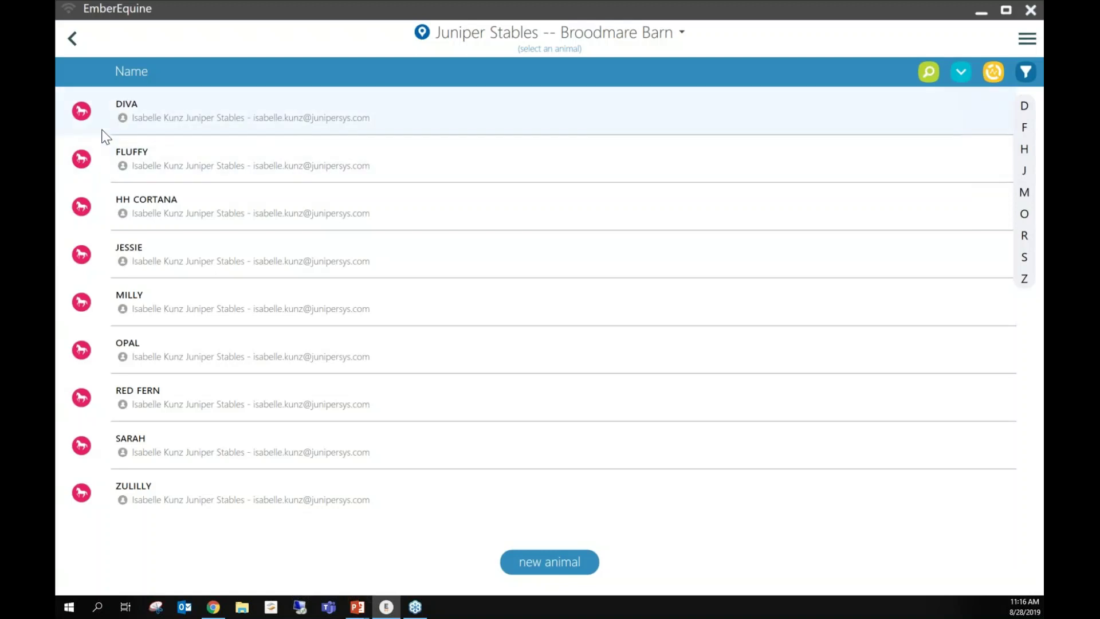
left_click(938, 79)
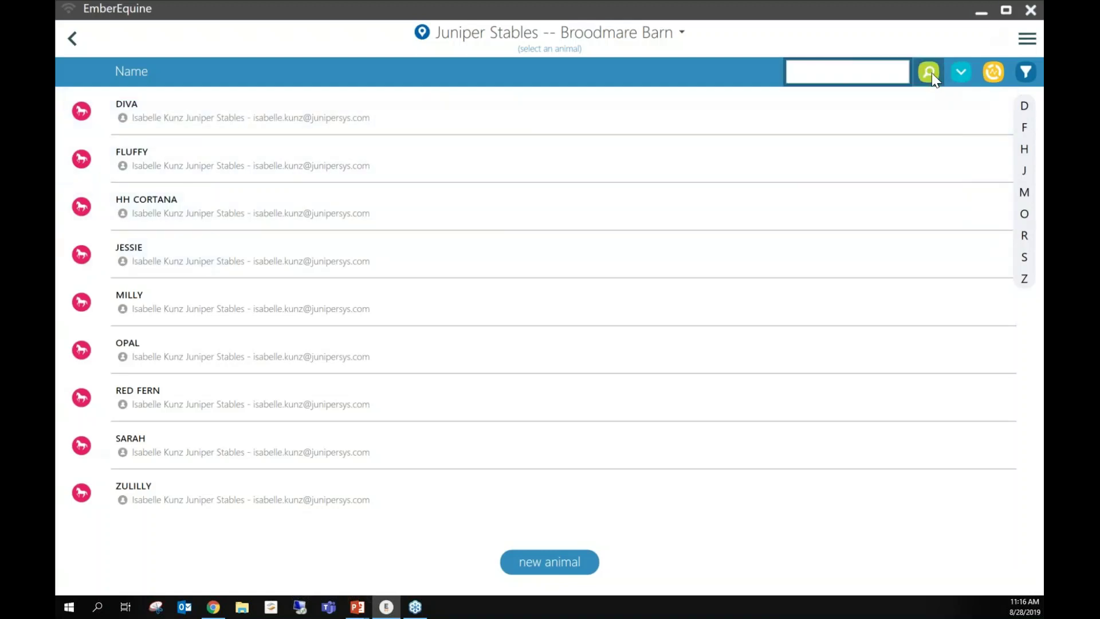
left_click(876, 71)
type("di")
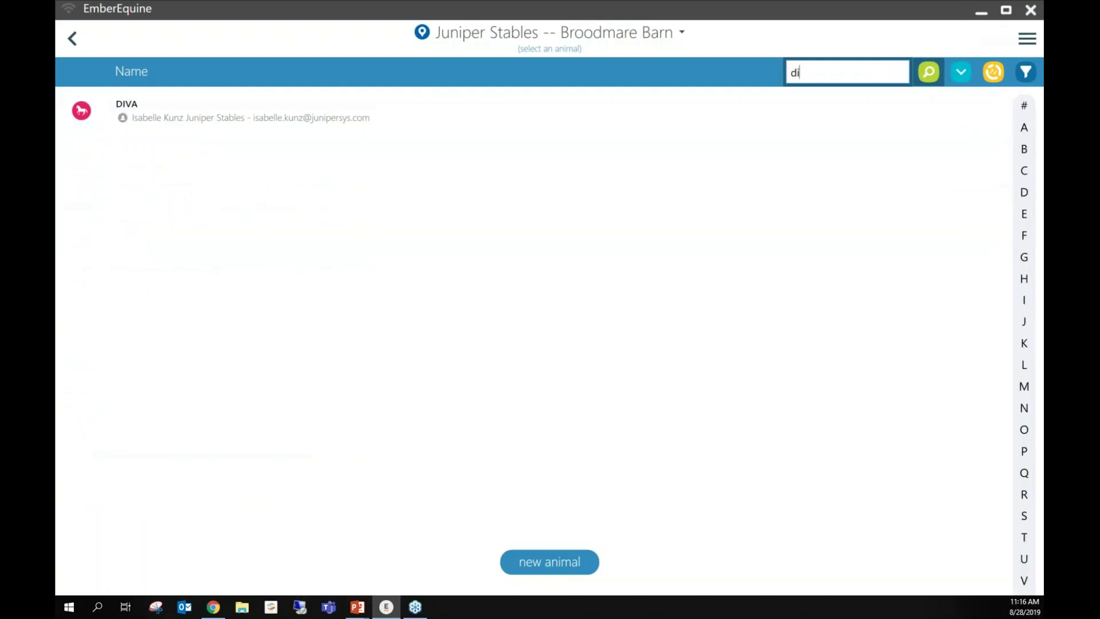
left_click(551, 120)
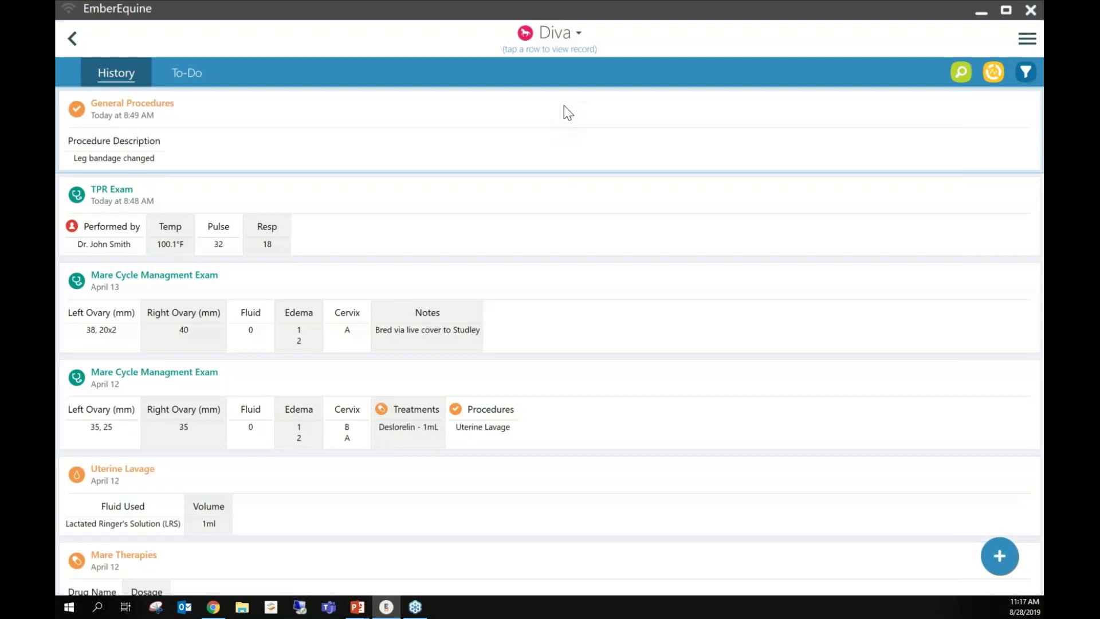
Review Diva's animal details and her to-do events, ending on her history.
left_click(549, 43)
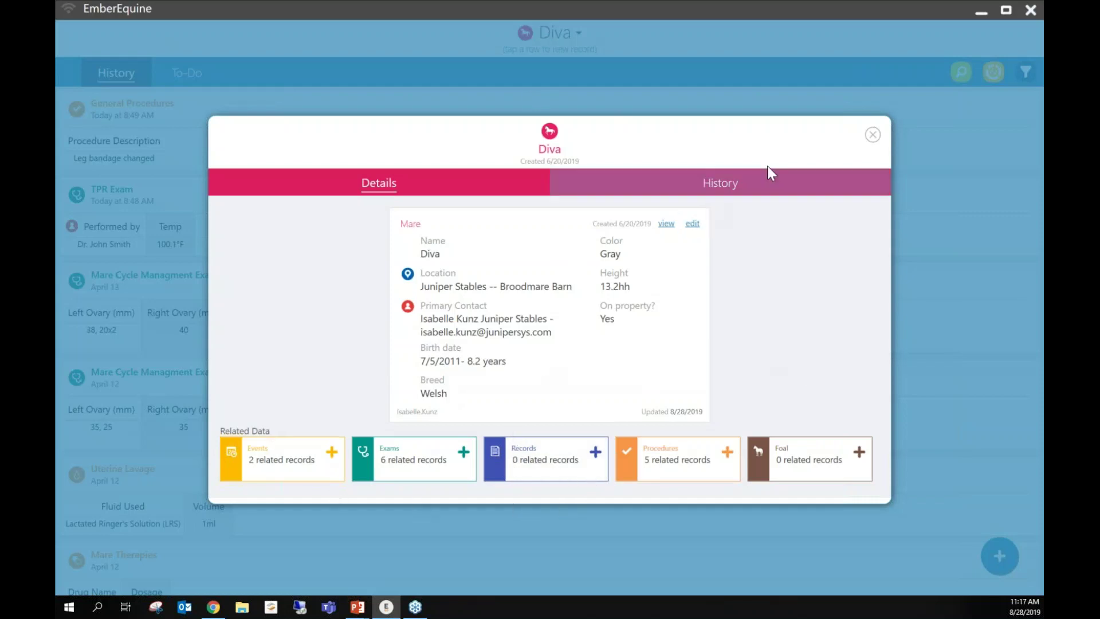
left_click(873, 134)
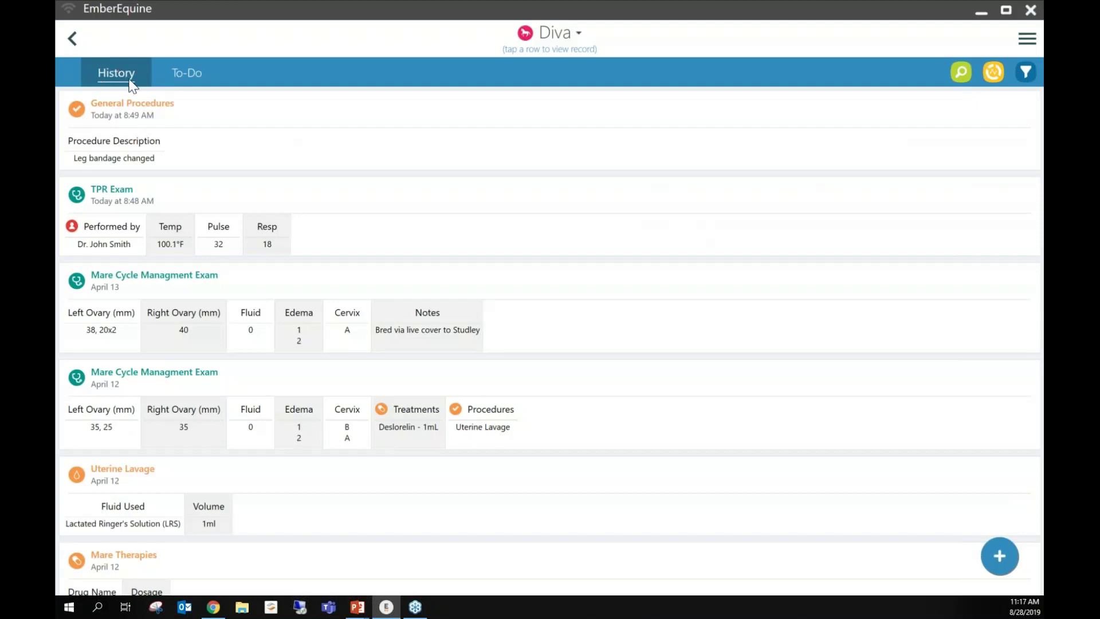
left_click(168, 68)
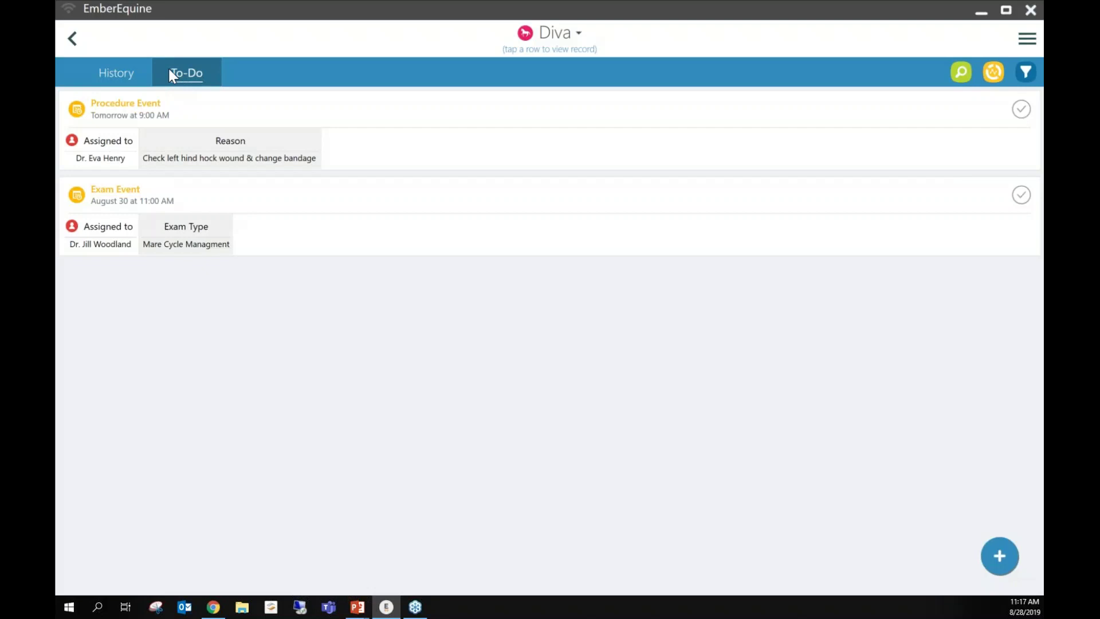
left_click(138, 80)
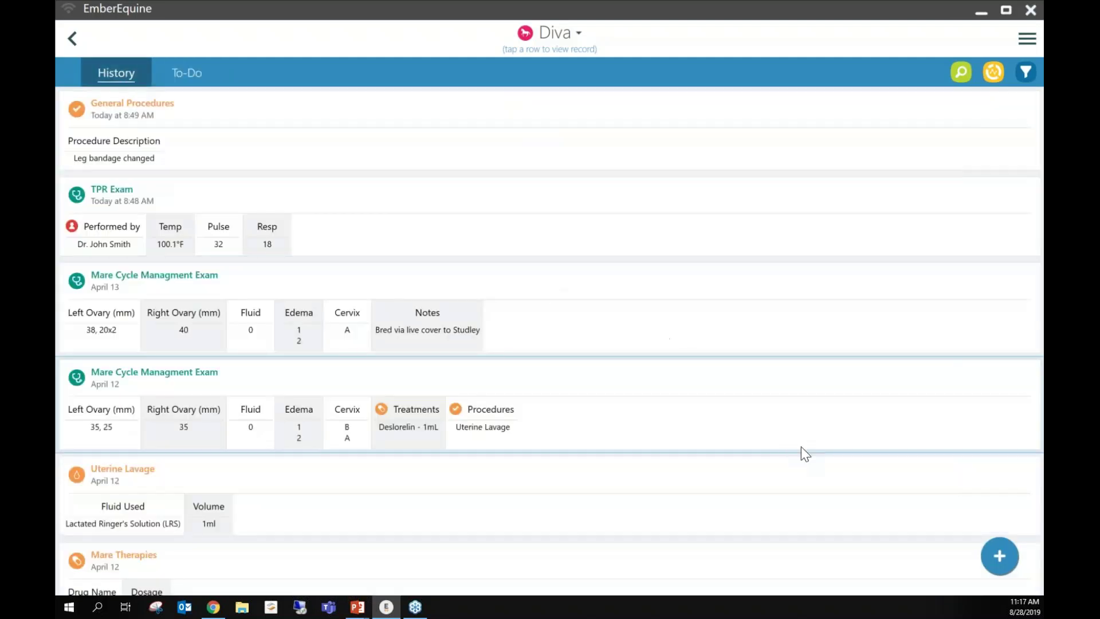
Start a new Mare Cycle Management Exam for Diva from the reproductive exam types.
left_click(997, 559)
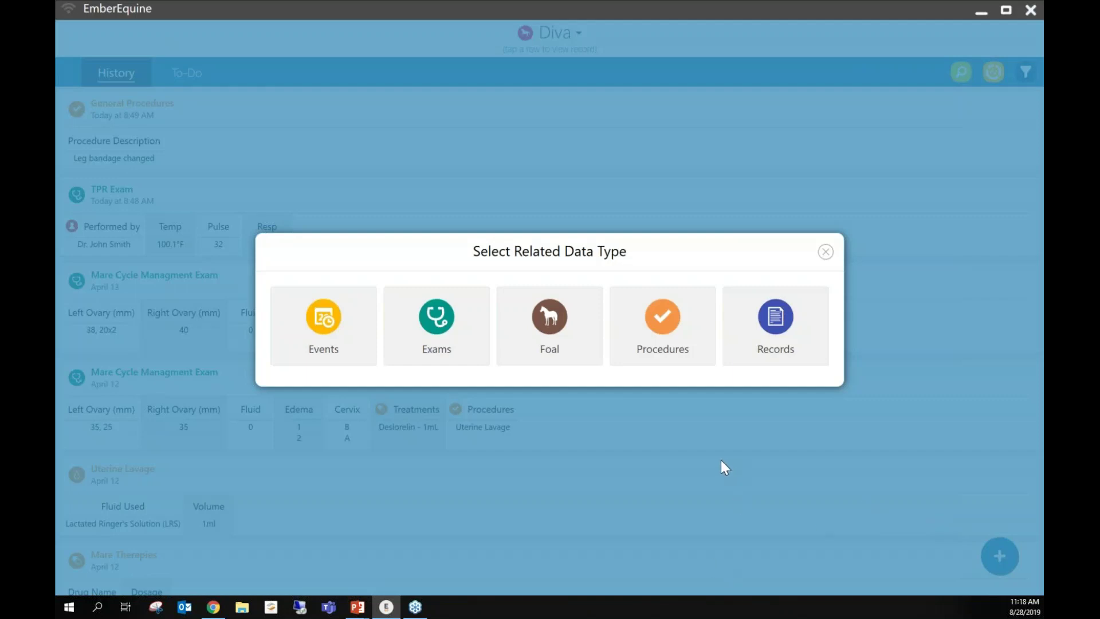
left_click(453, 348)
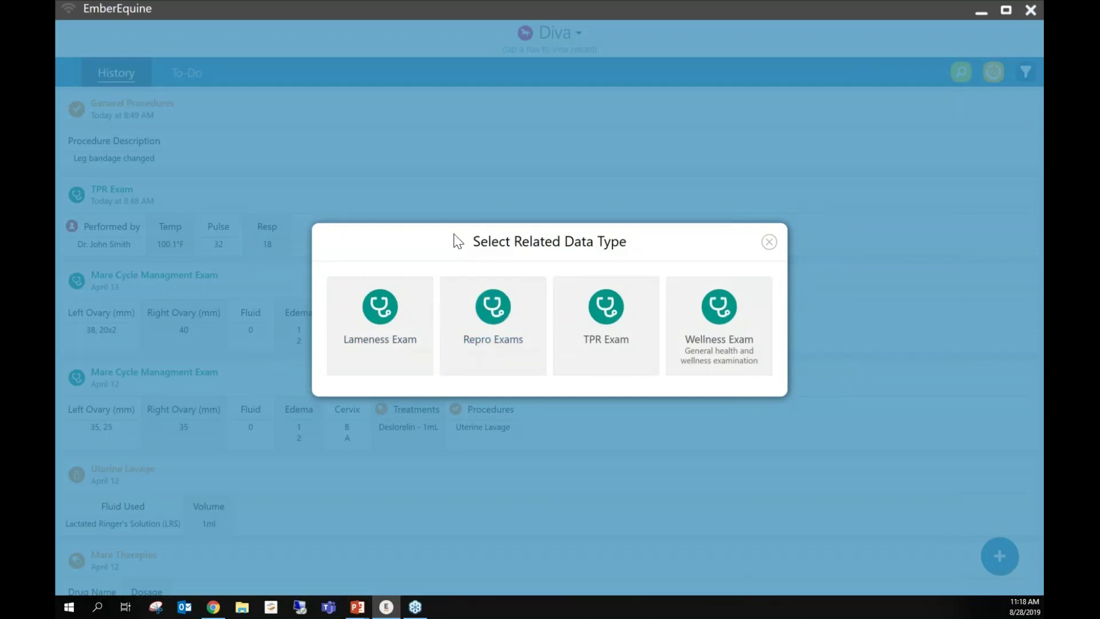
left_click(484, 291)
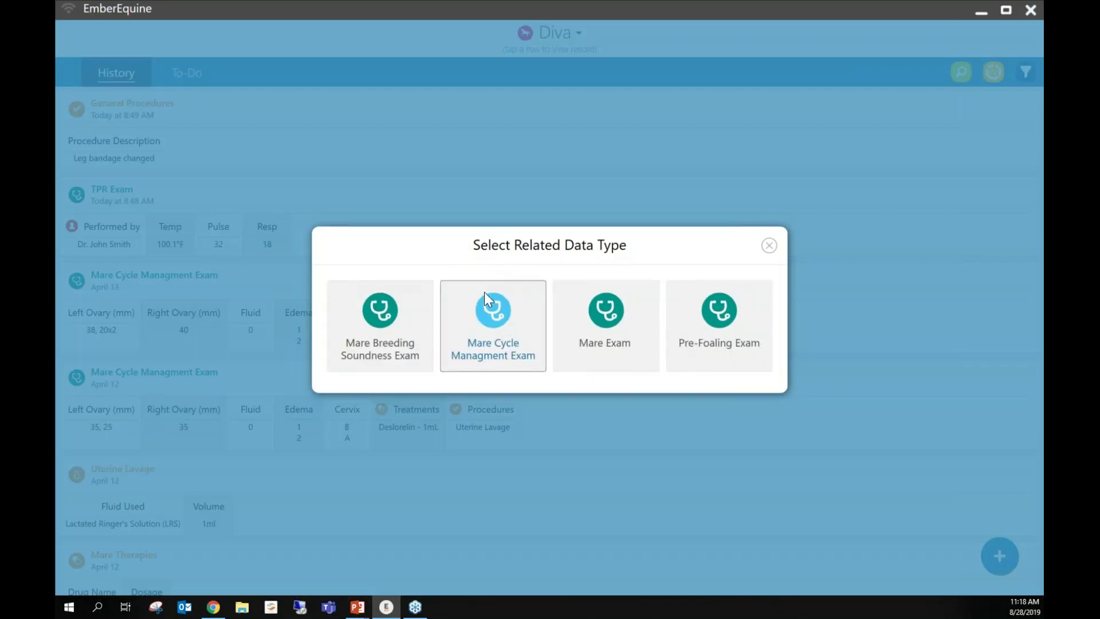
left_click(484, 293)
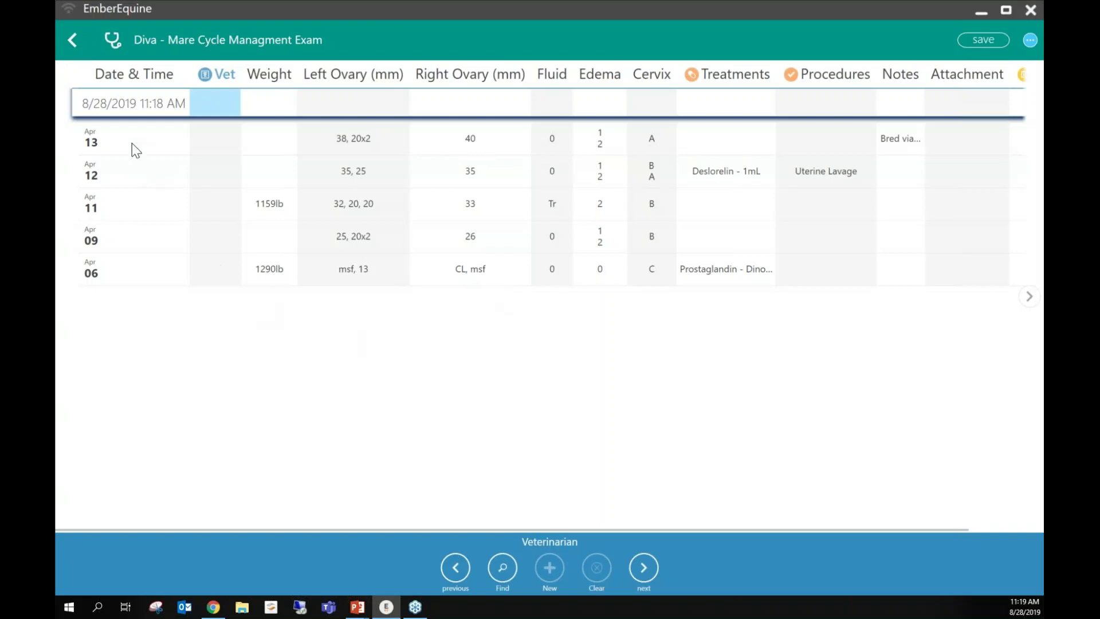
Keep the exam's preset date and time, and assign the fourth listed veterinarian to the new exam row.
left_click(110, 104)
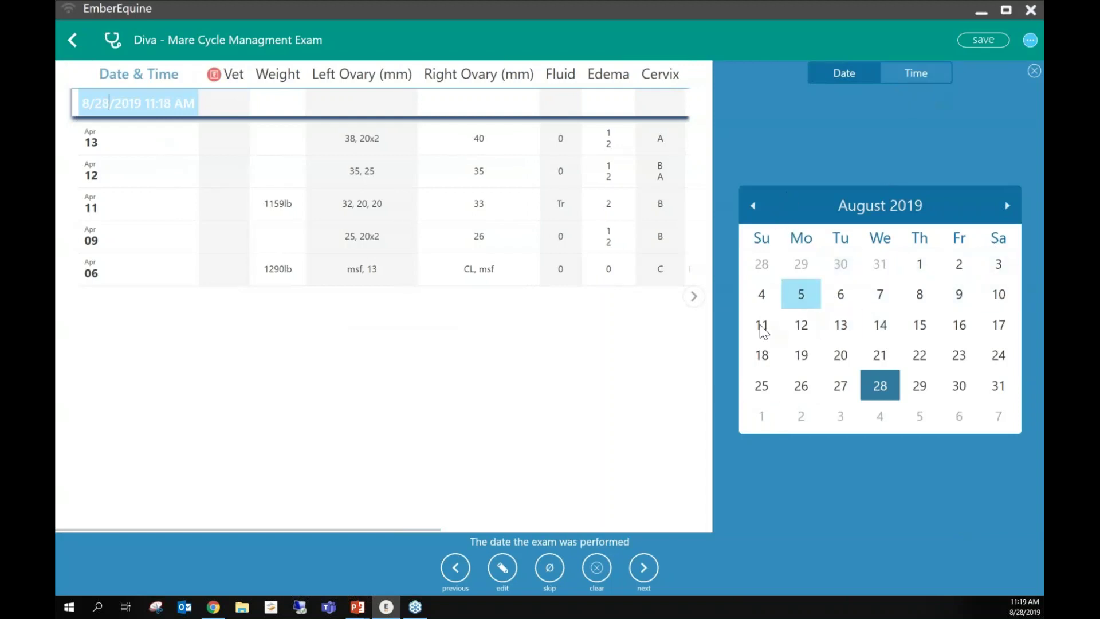
left_click(228, 96)
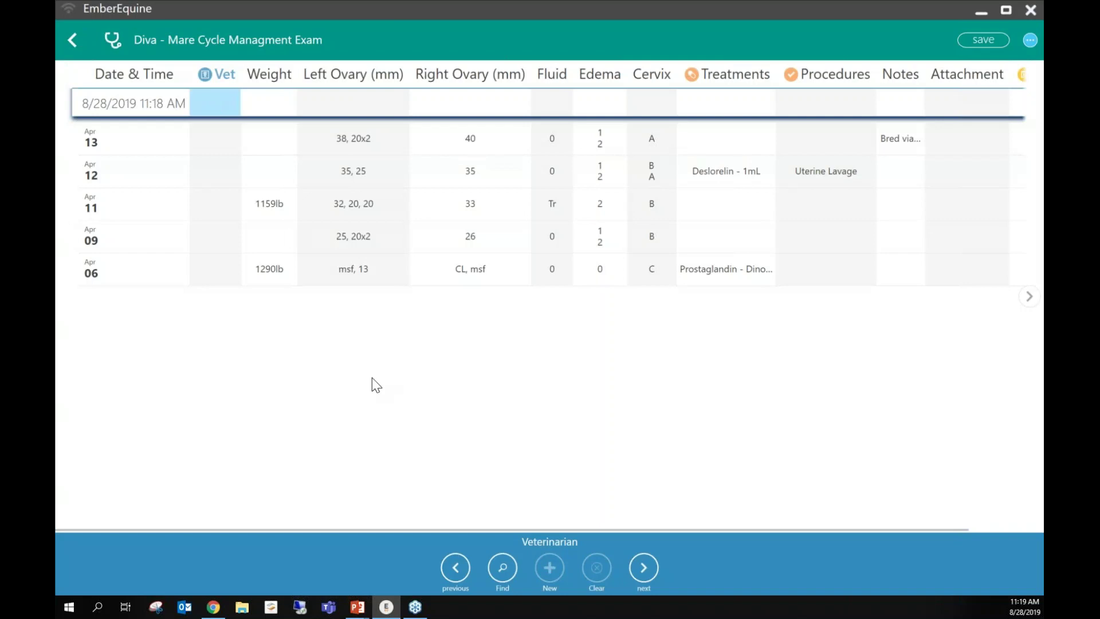
left_click(504, 568)
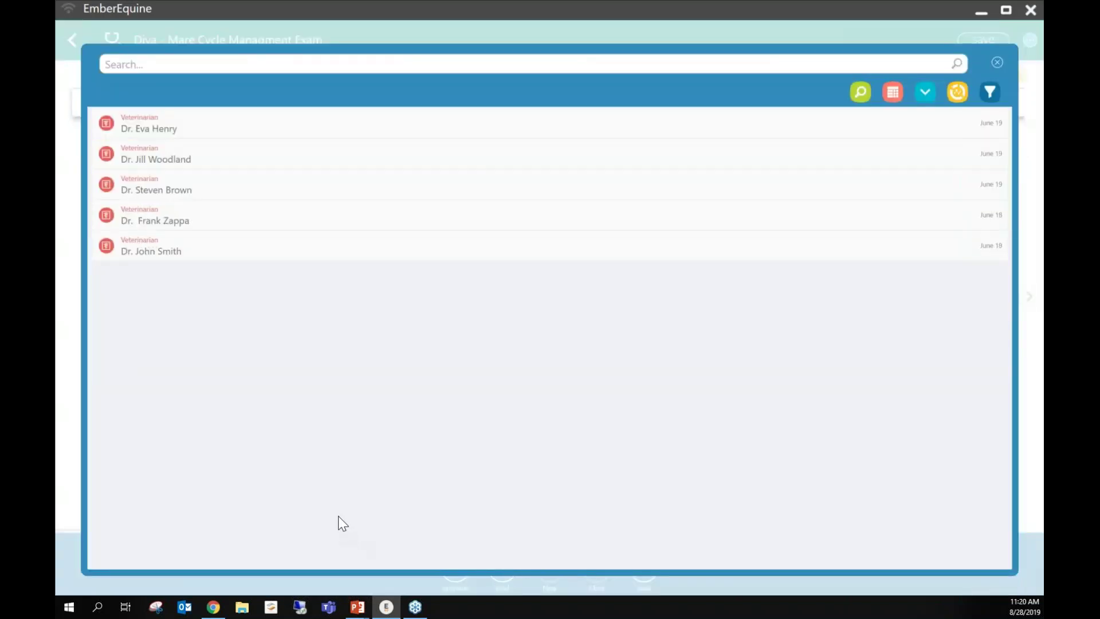
left_click(172, 224)
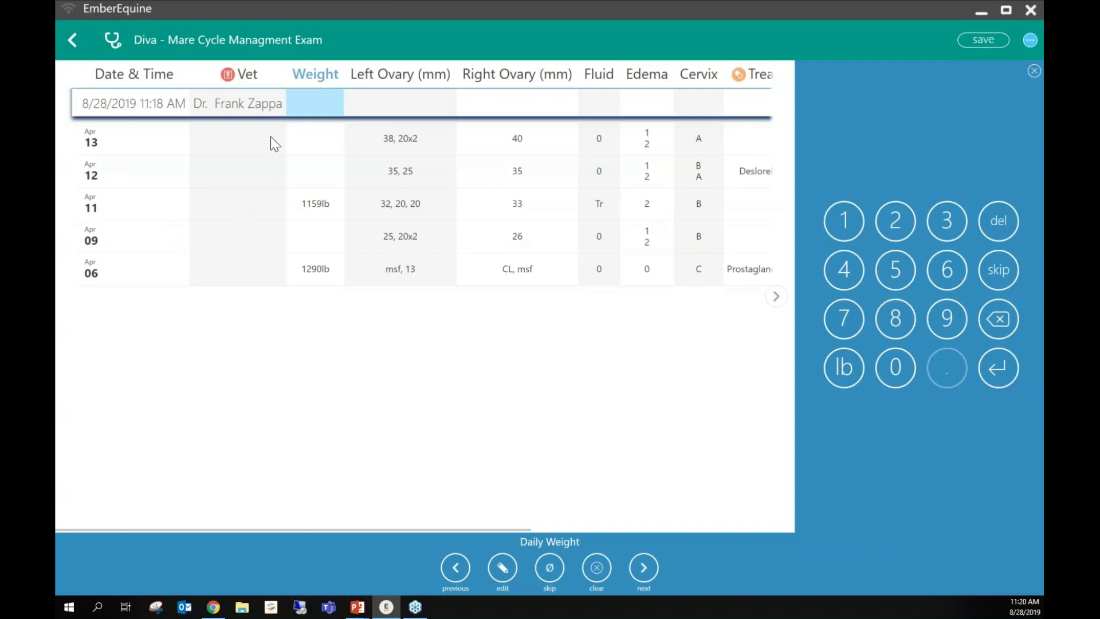
Record a daily weight of 1200 lb in the new exam row.
left_click(846, 223)
left_click(891, 224)
left_click(901, 373)
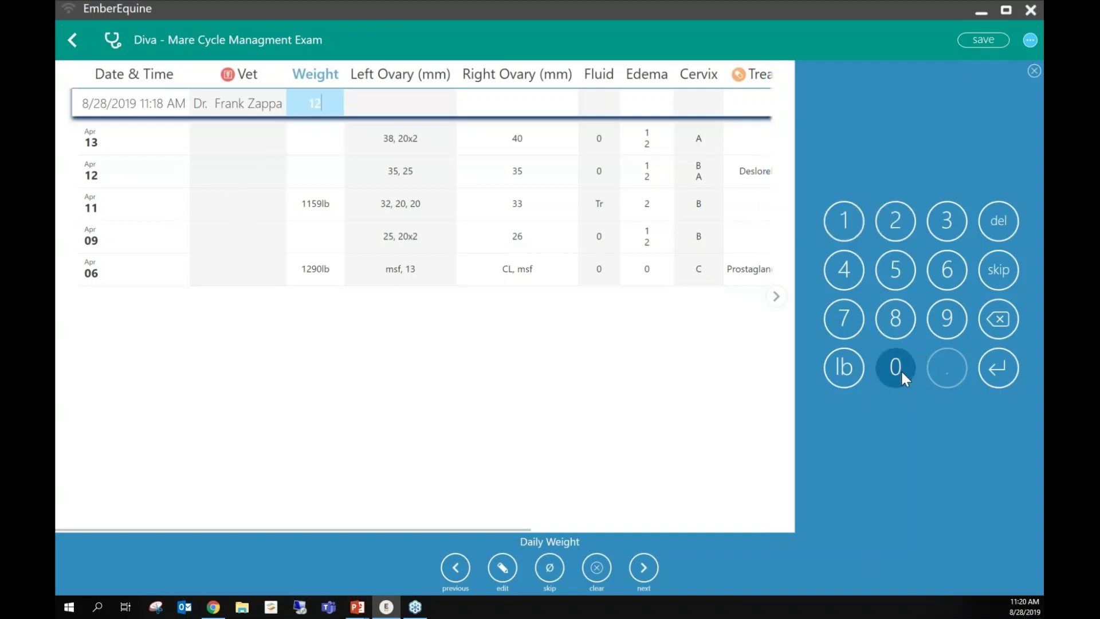
left_click(901, 372)
left_click(842, 373)
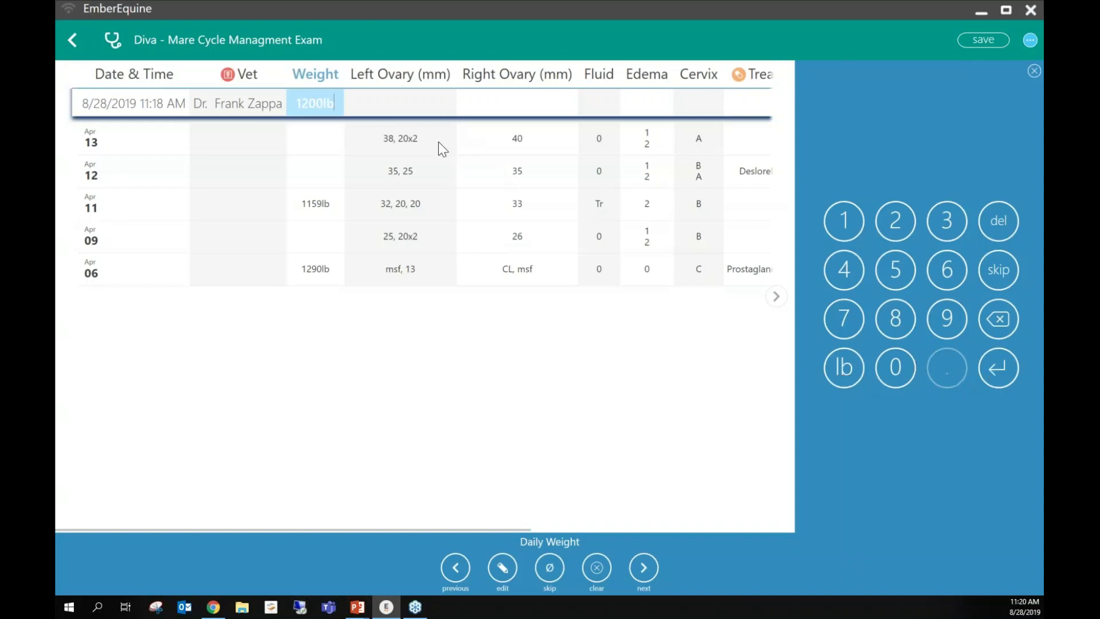
Examine the special entry codes offered for the left ovary measurement.
left_click(402, 105)
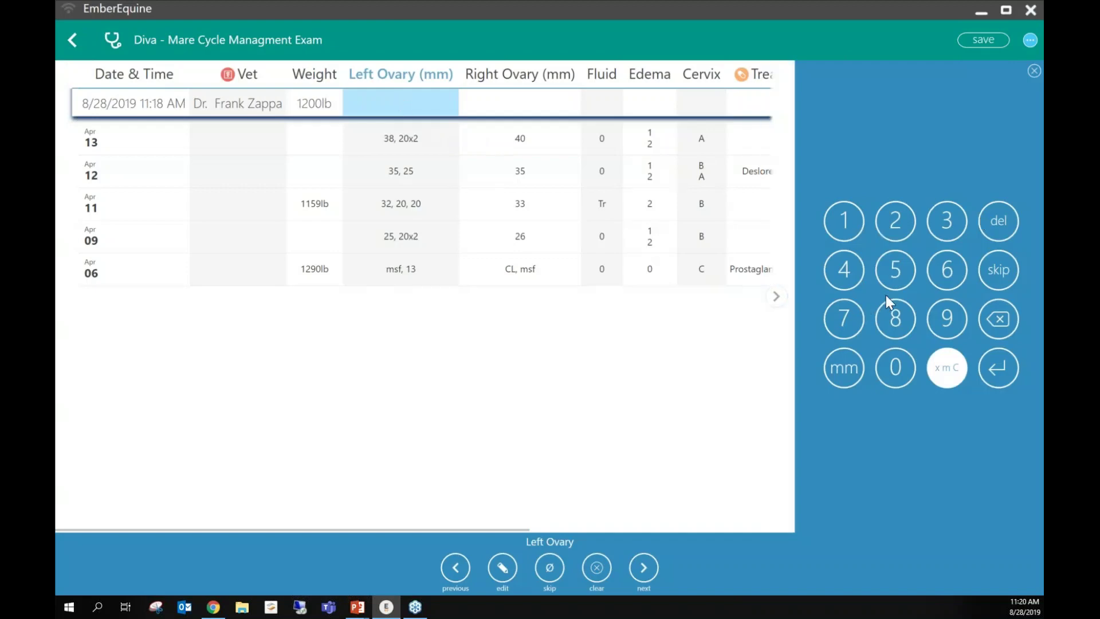
left_click(941, 369)
left_click(937, 372)
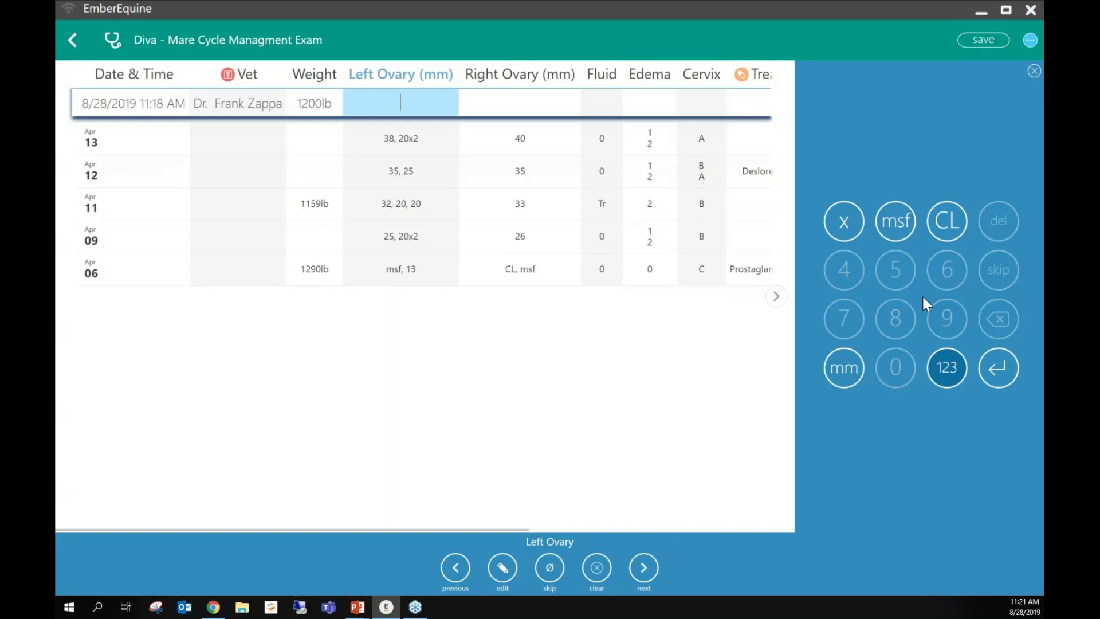
Record fluid as 1 and edema as both 0 and 1 in the new exam row.
left_click(602, 107)
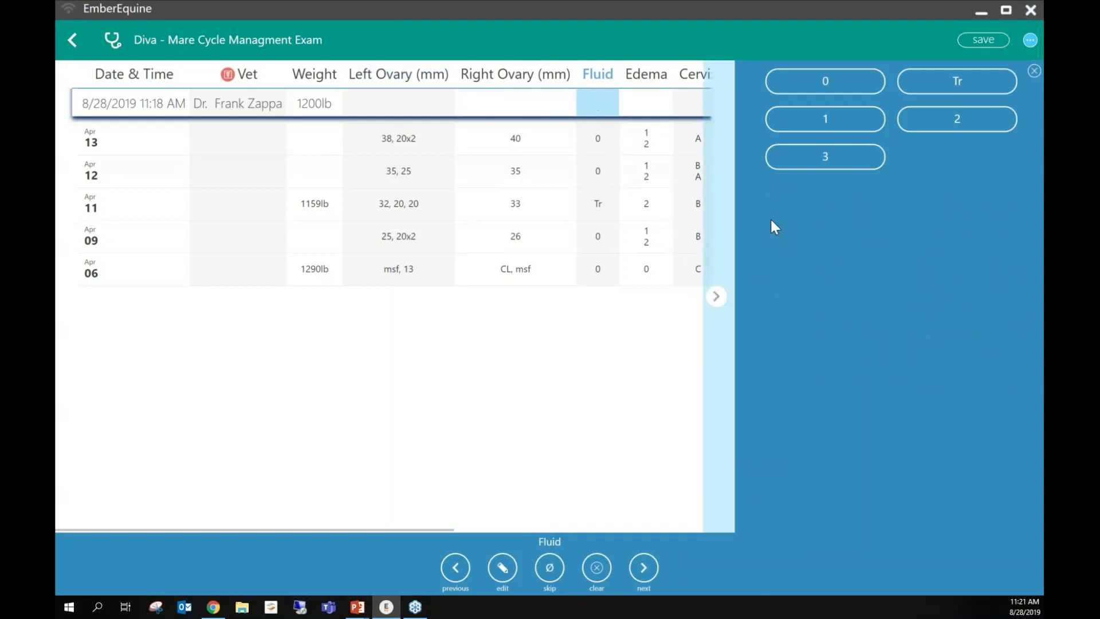
left_click(811, 119)
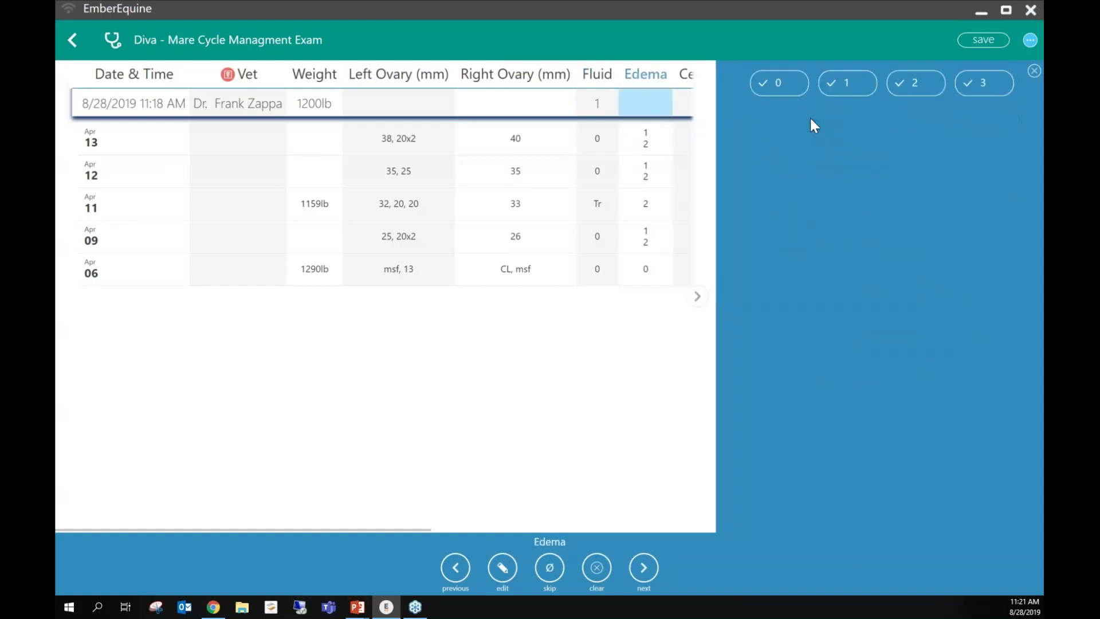
left_click(699, 294)
left_click(699, 293)
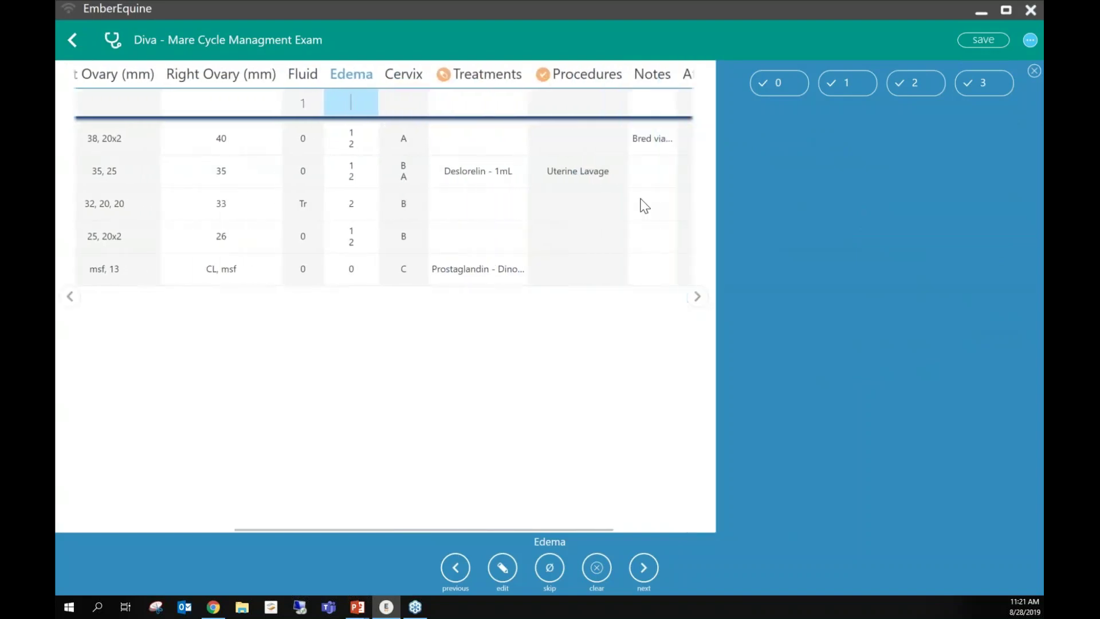
left_click(784, 86)
left_click(846, 83)
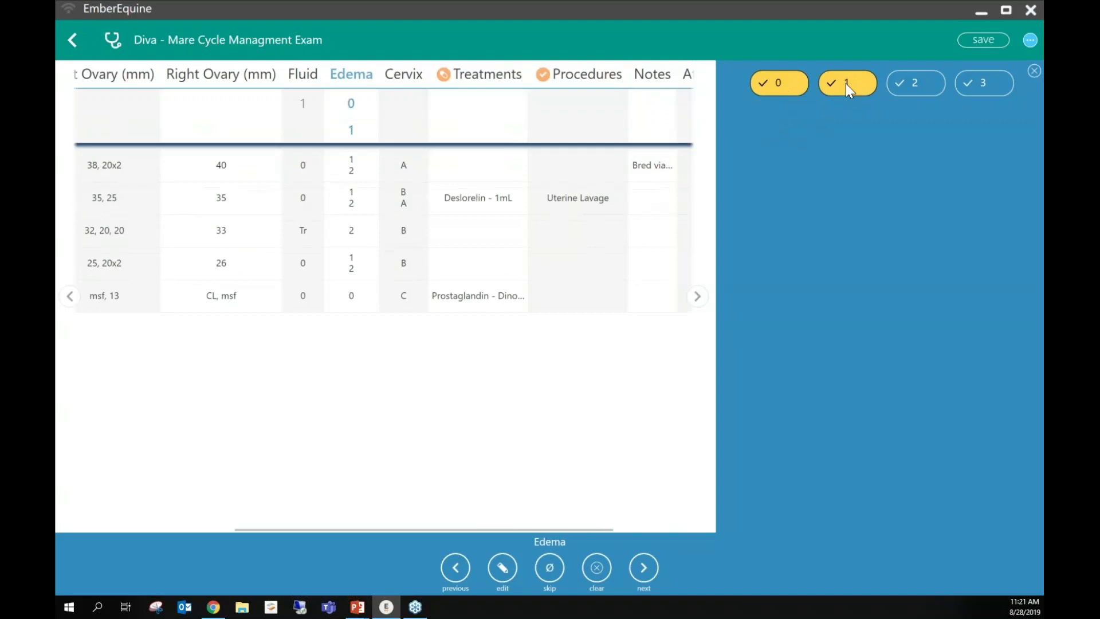
Record the cervix score as B in the new exam row.
left_click(410, 108)
left_click(931, 83)
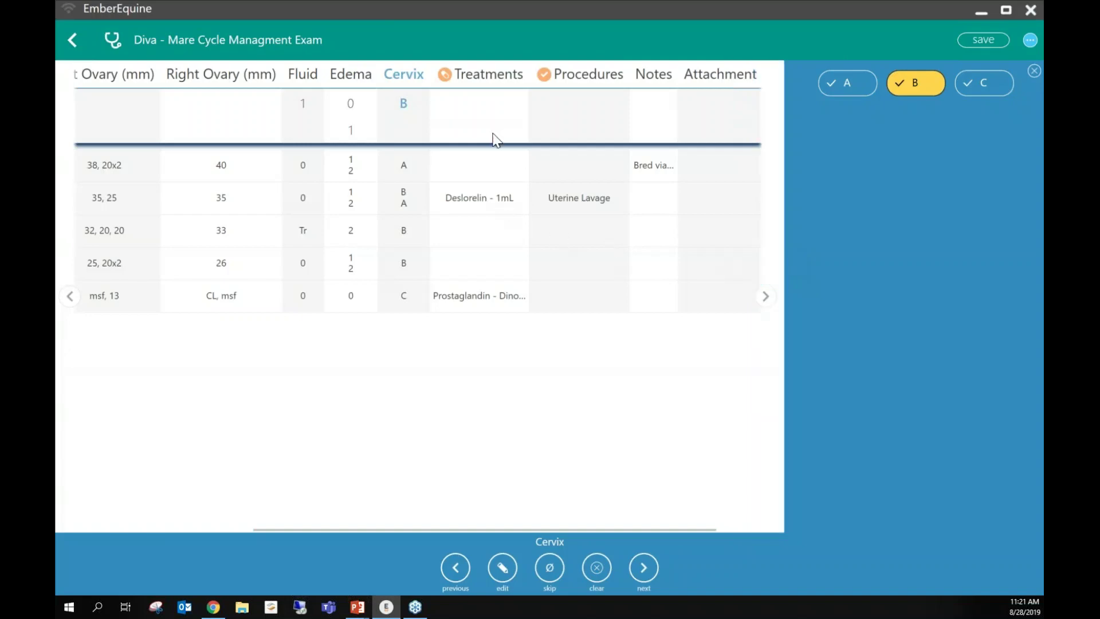
Add a new treatment to the exam with Oxytocin as the drug, leaving dosage and route blank, and save it.
left_click(480, 107)
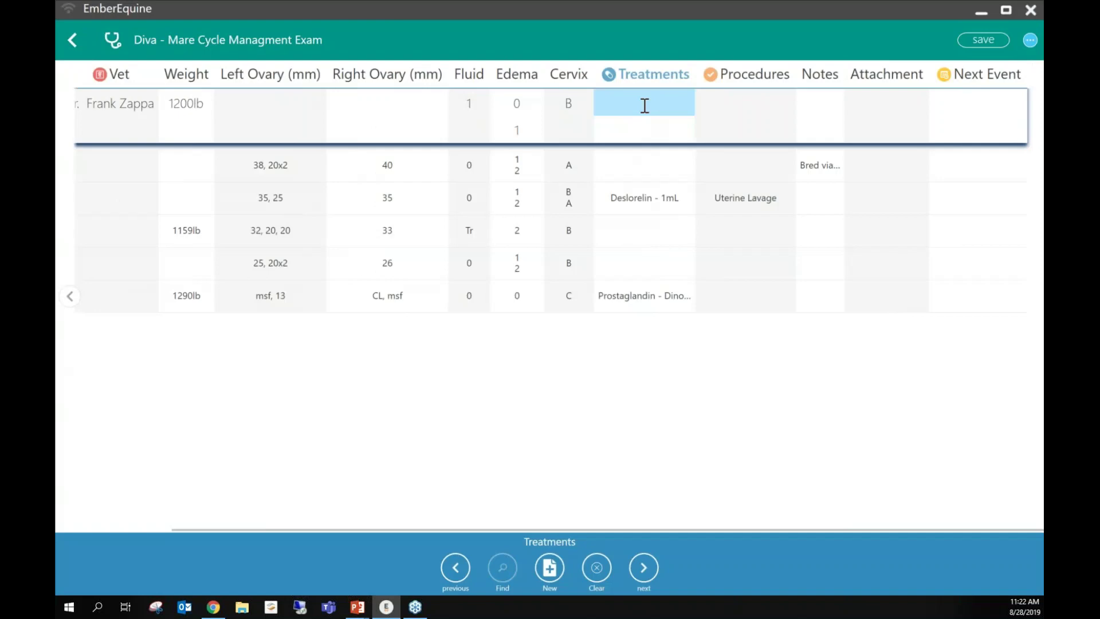
left_click(550, 567)
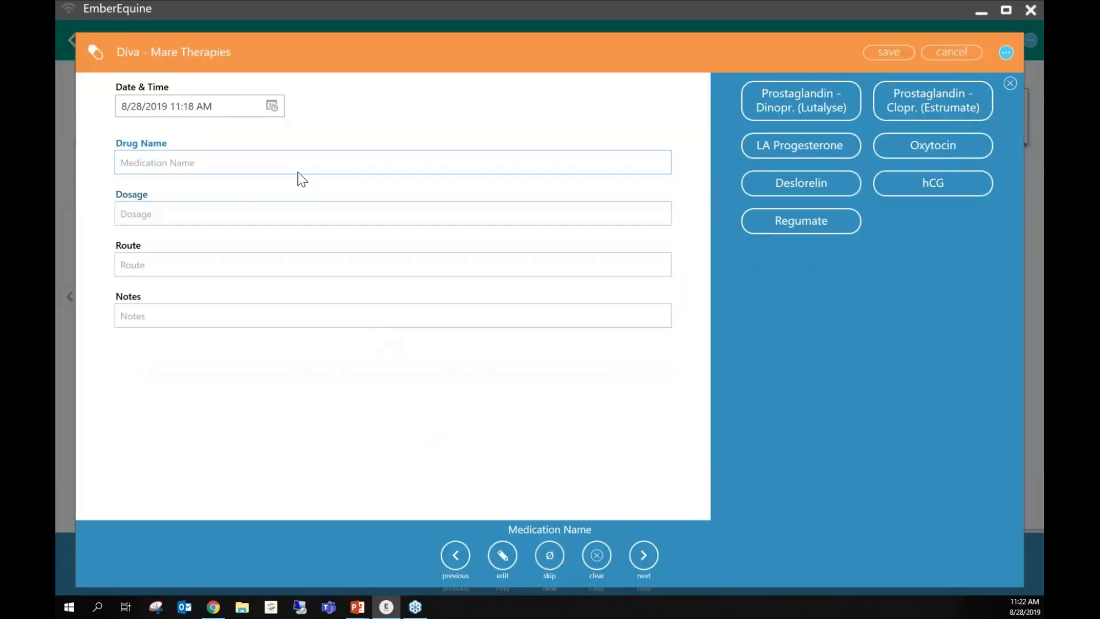
left_click(180, 110)
left_click(904, 152)
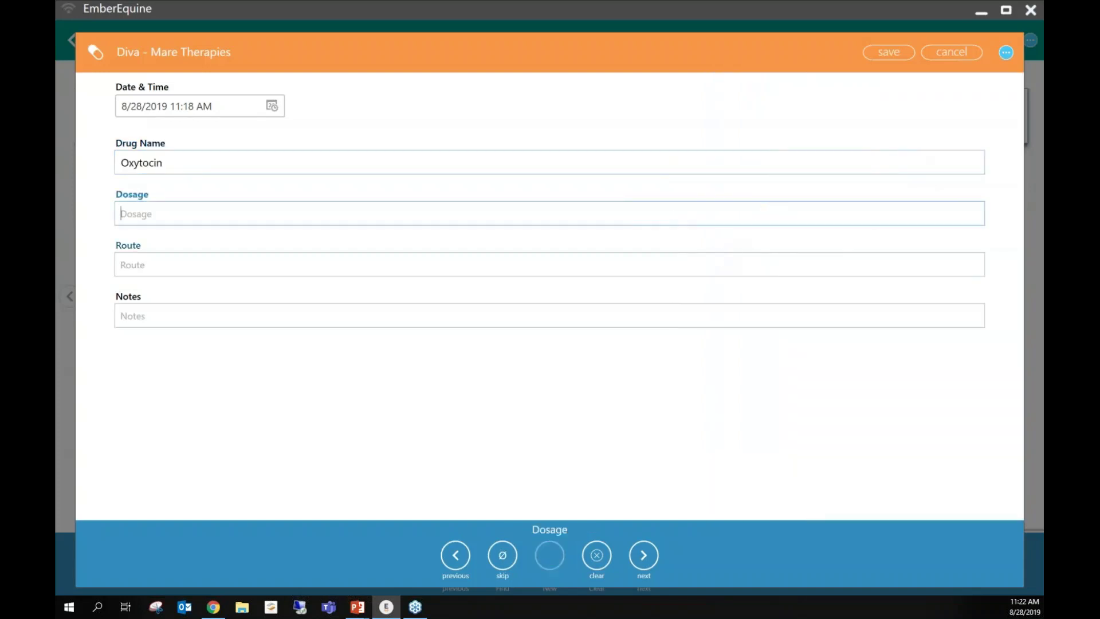
left_click(715, 267)
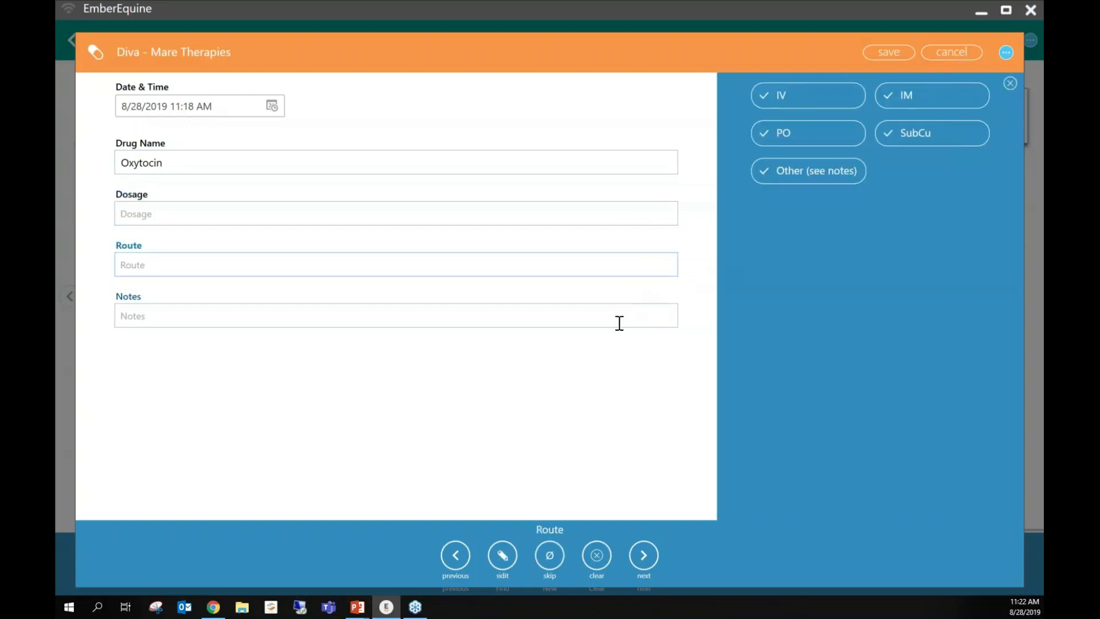
left_click(875, 57)
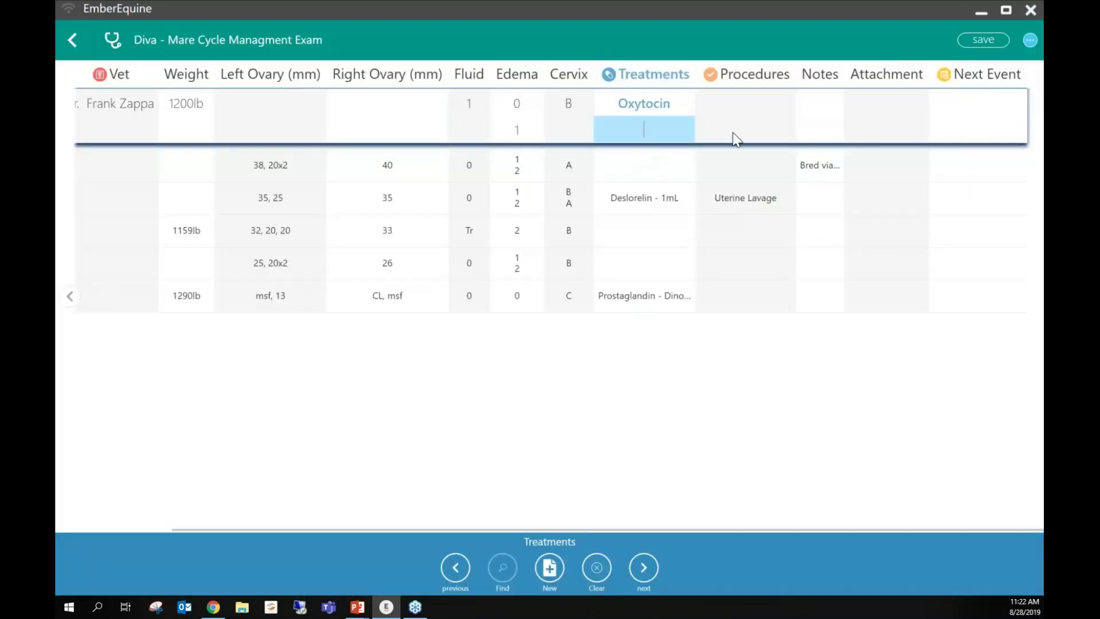
Examine the volume, additives, uterine infusion and efflux character options of a new Uterine Lavage procedure, then cancel it.
left_click(743, 99)
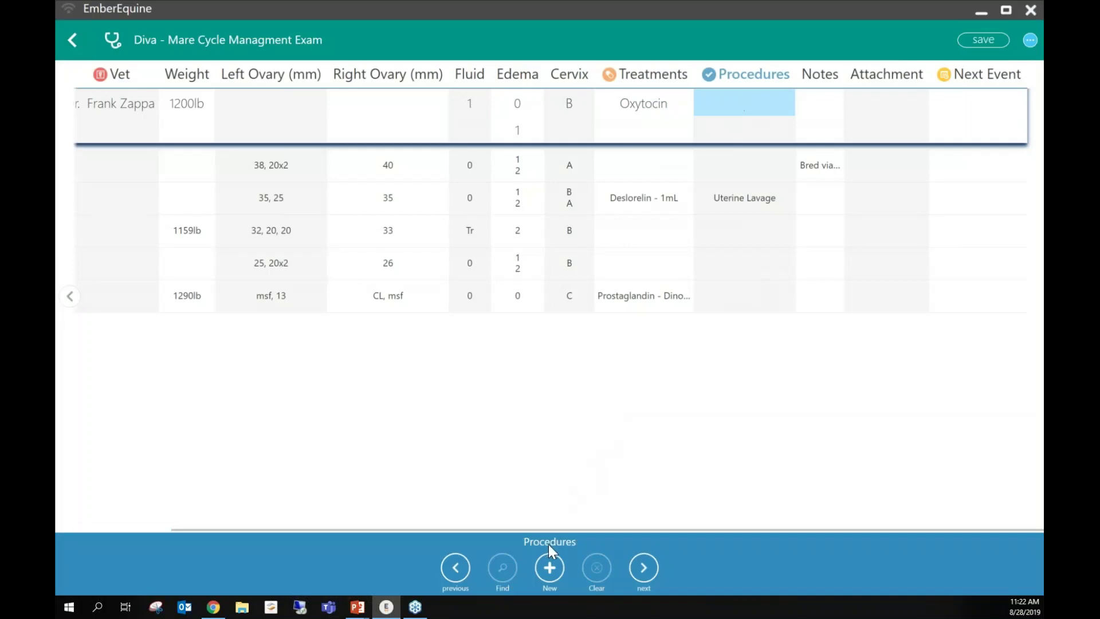
left_click(550, 567)
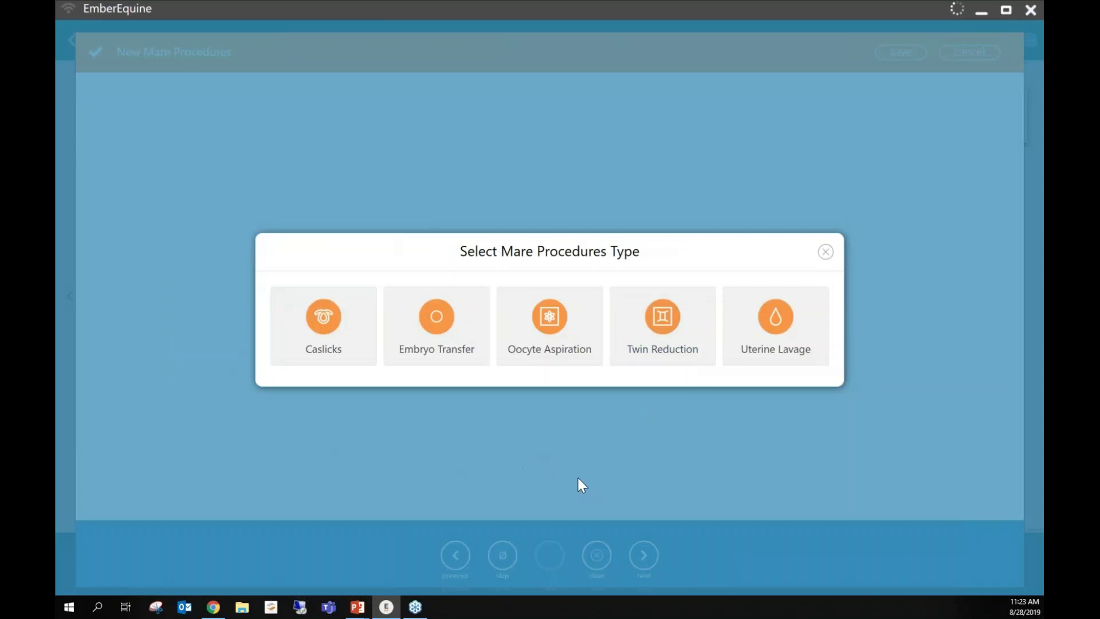
left_click(775, 357)
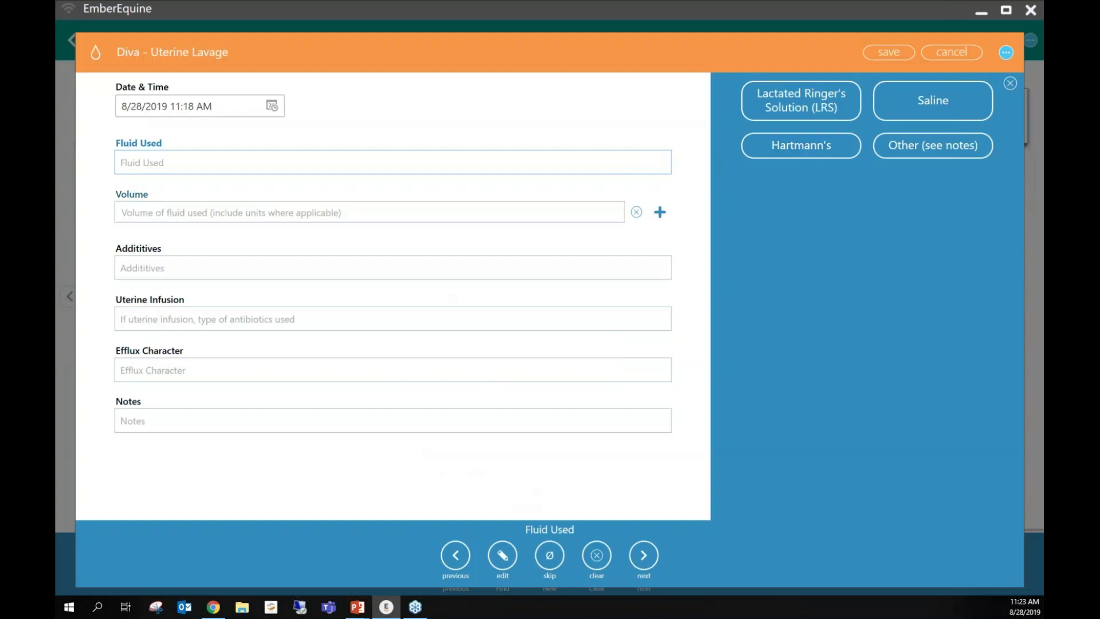
left_click(537, 212)
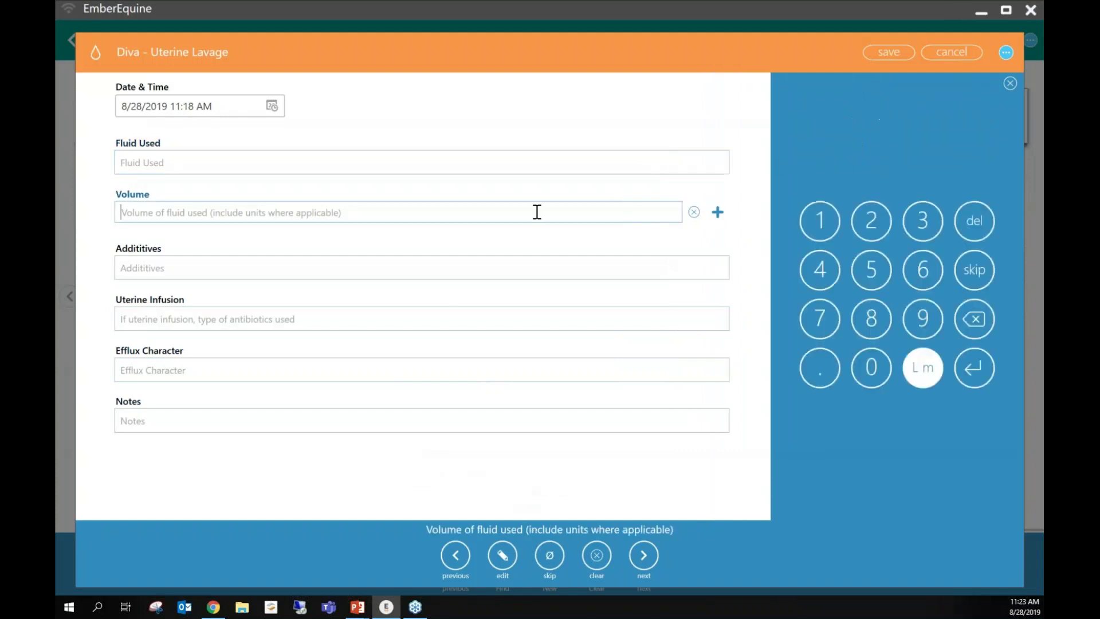
left_click(508, 273)
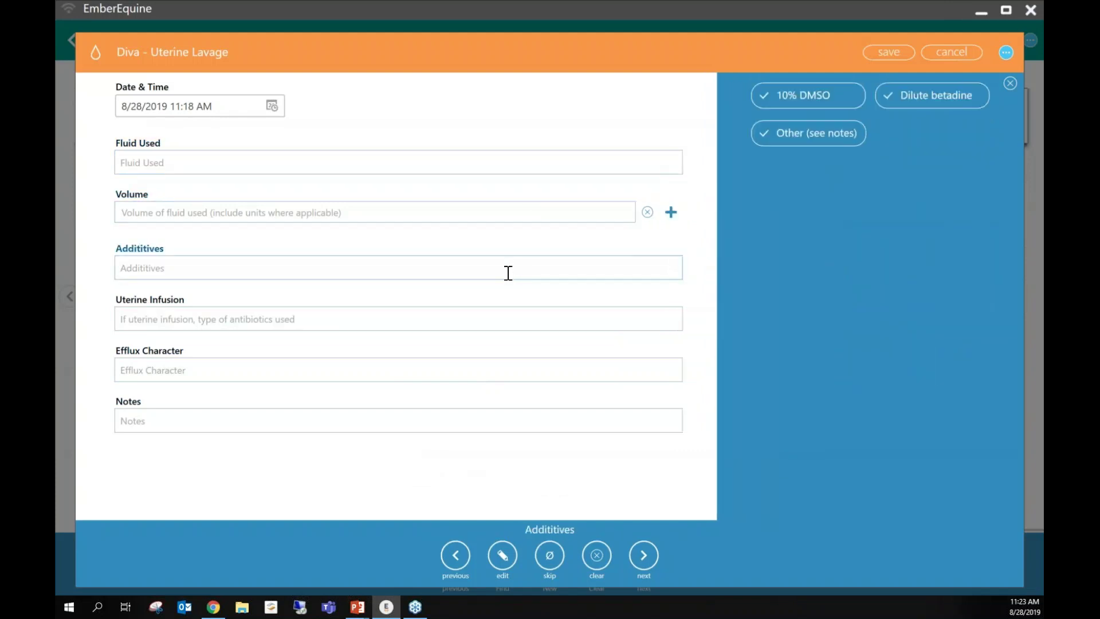
left_click(386, 324)
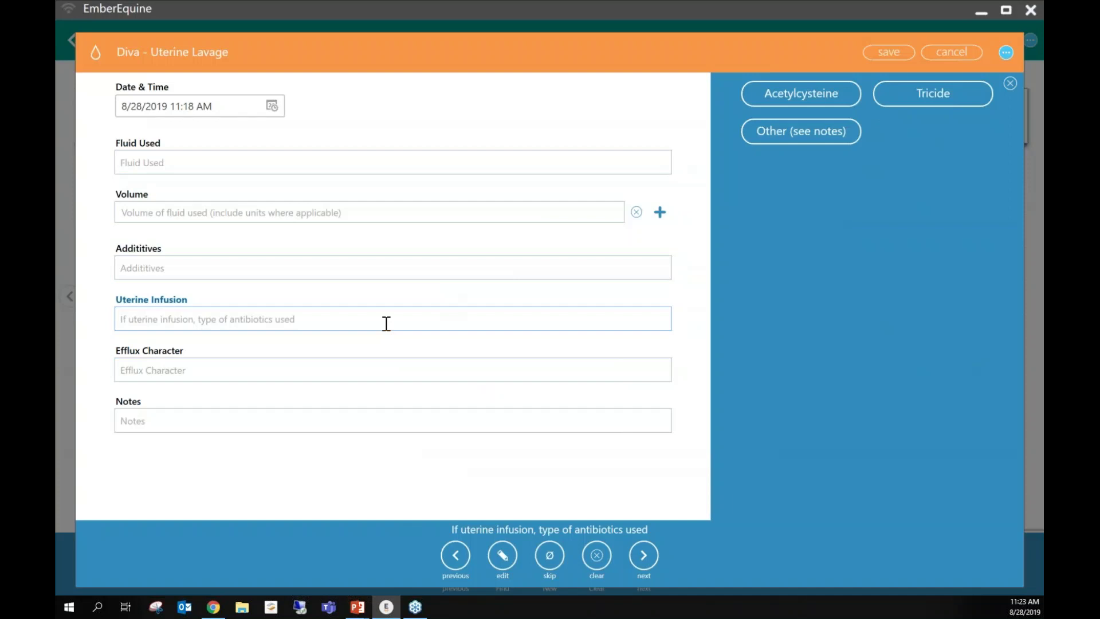
left_click(326, 375)
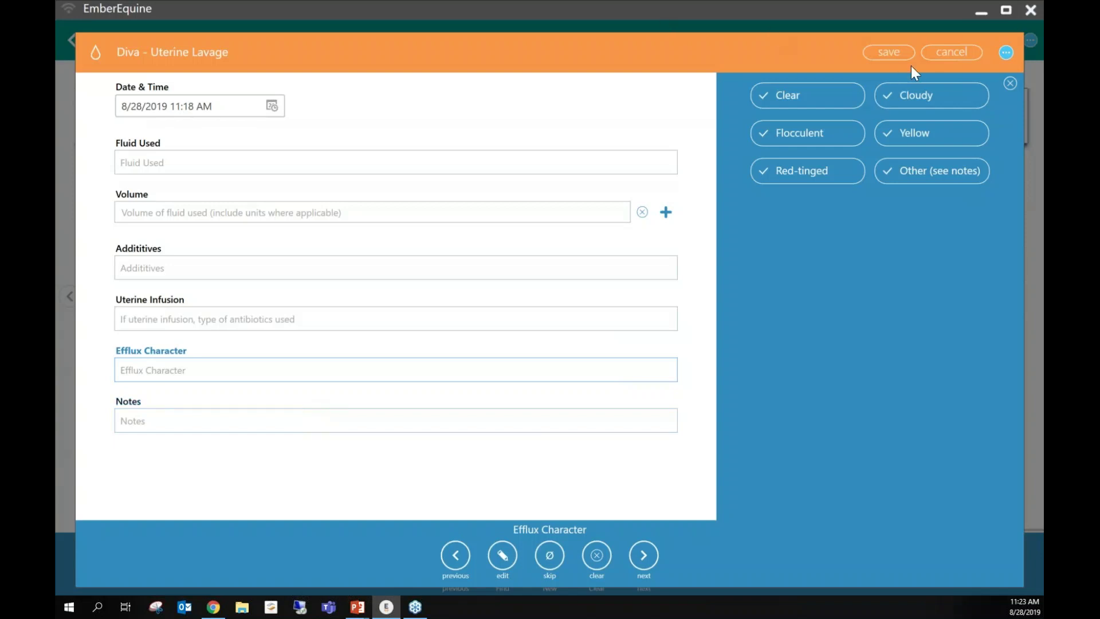
left_click(937, 61)
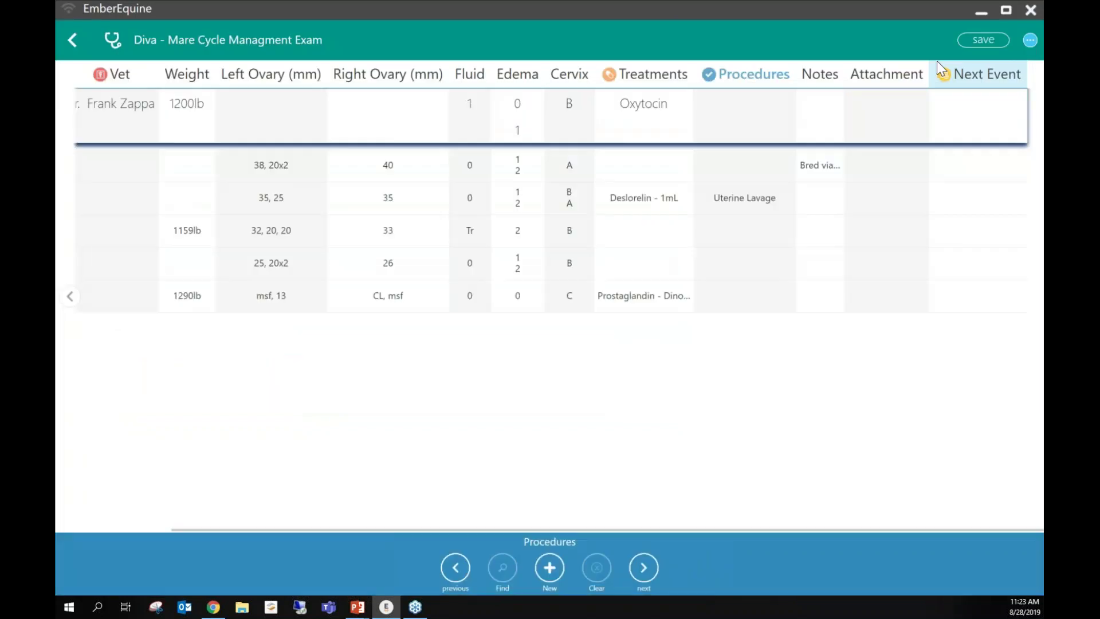
Examine the notes and attachment entry options in the new exam row.
left_click(834, 104)
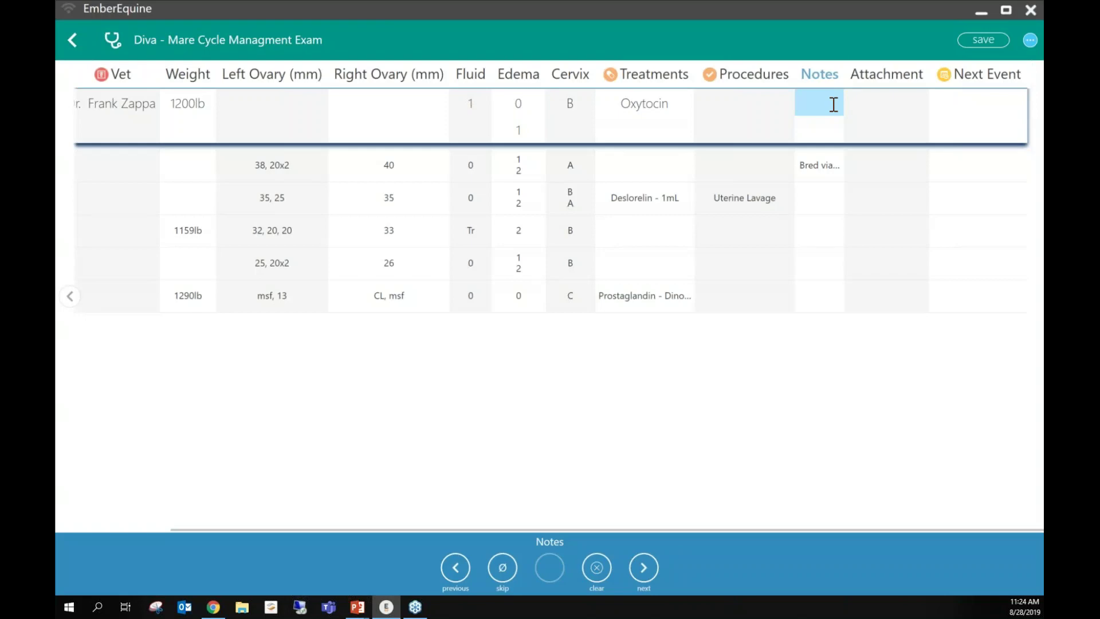
left_click(857, 105)
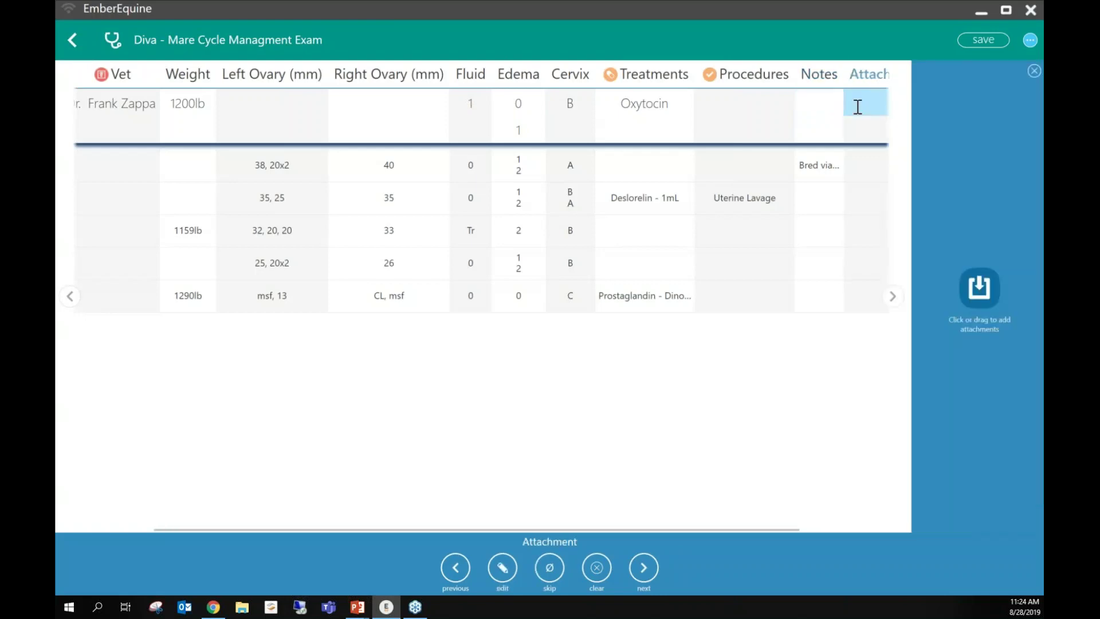
left_click(893, 296)
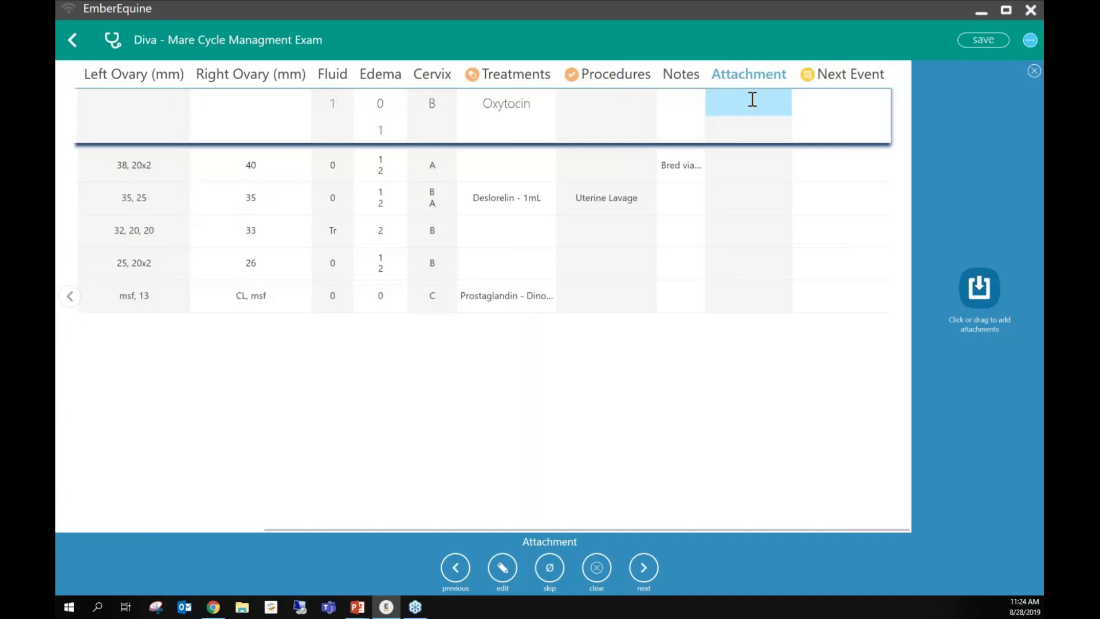
Create a follow-up Exam Event scheduled for 8/29/2019 at 11:00 AM, leaving its repeat option as None.
left_click(837, 102)
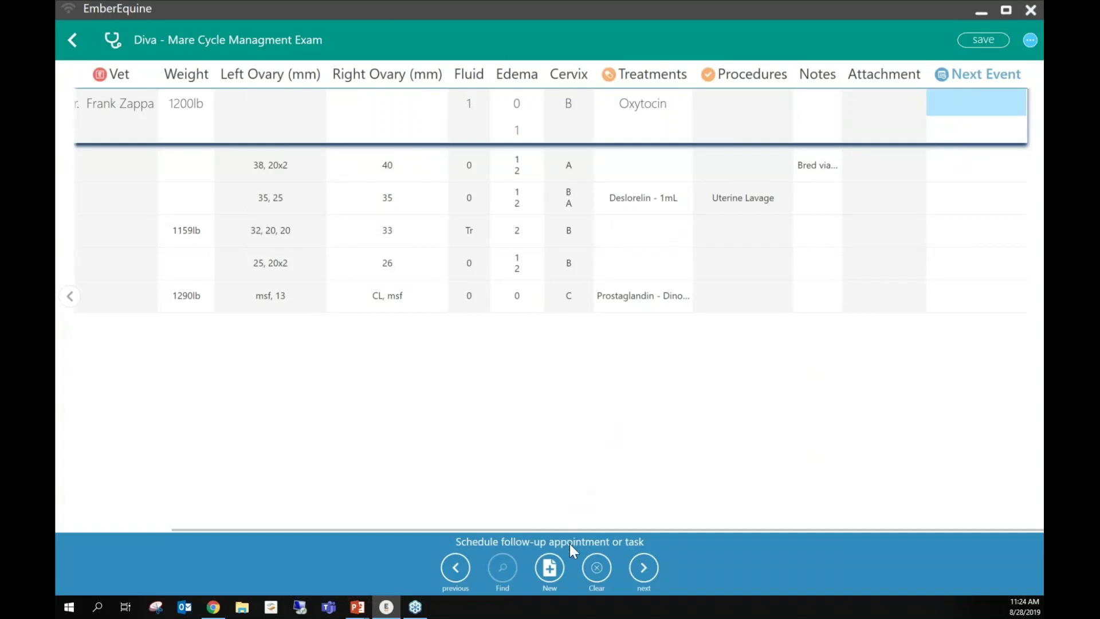
left_click(549, 569)
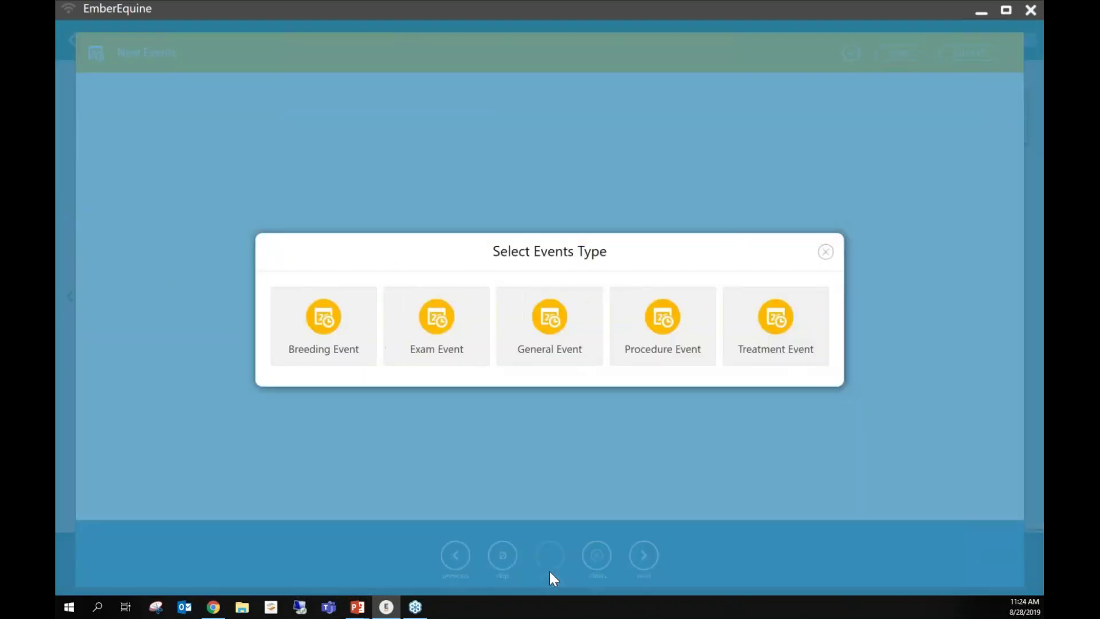
left_click(460, 342)
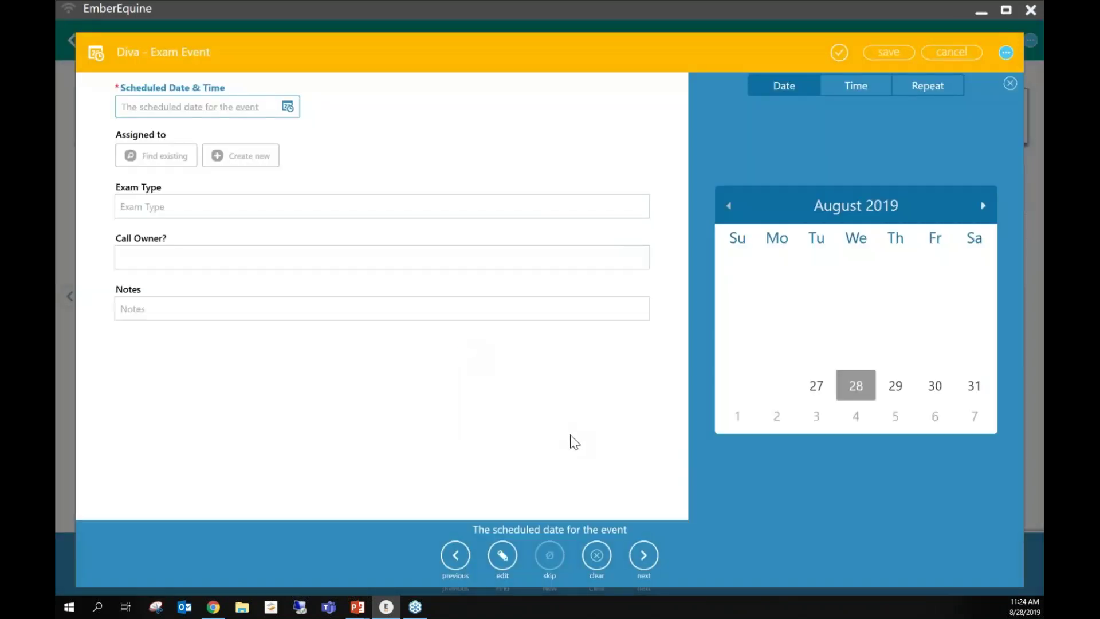
left_click(896, 387)
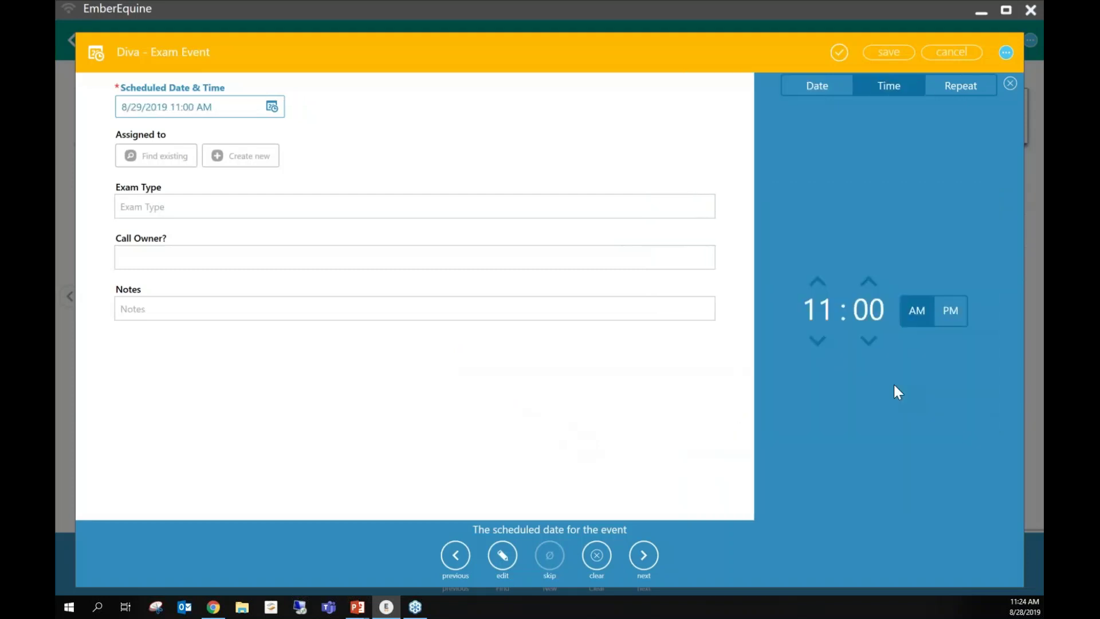
left_click(955, 85)
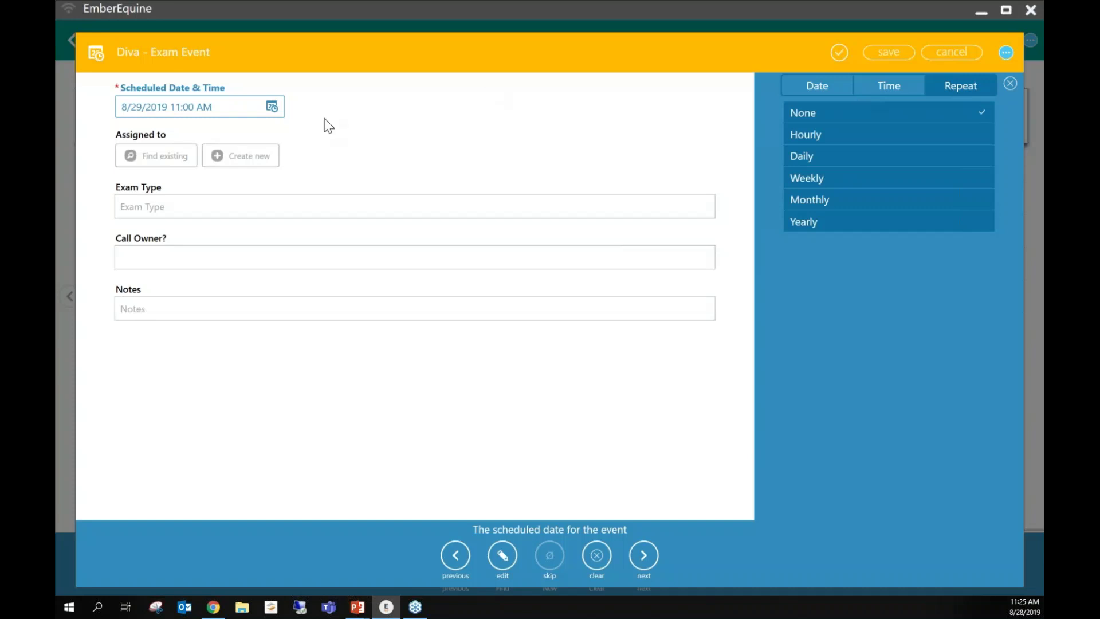
Assign an existing veterinarian to the follow-up event, choose Mare Cycle Managment as exam type, leave owner call and notes blank, and save it.
left_click(179, 161)
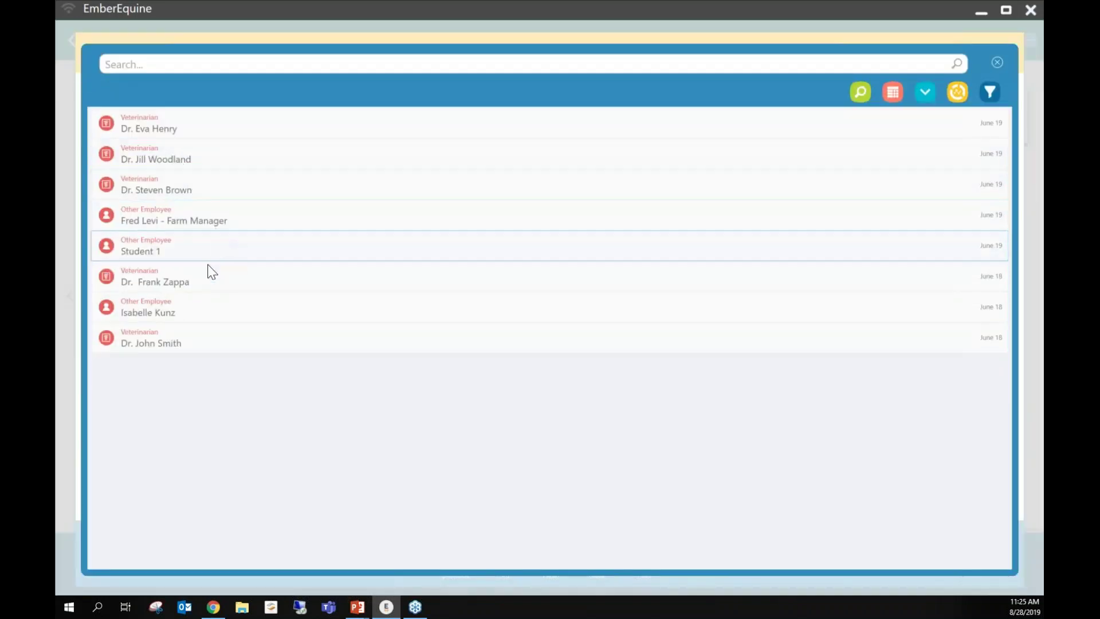
left_click(178, 337)
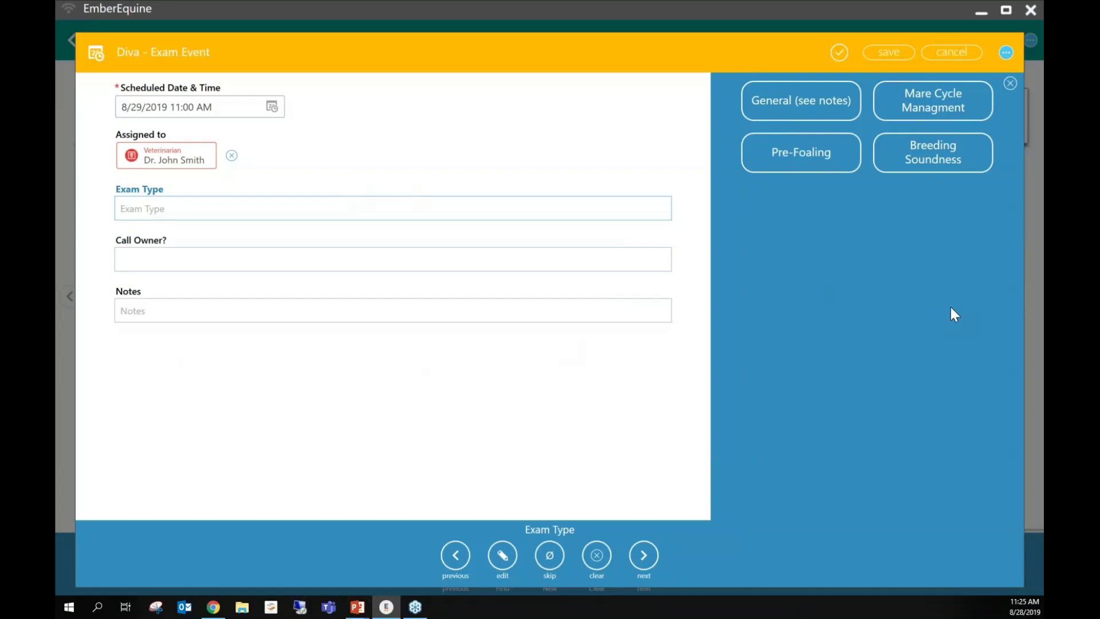
left_click(943, 108)
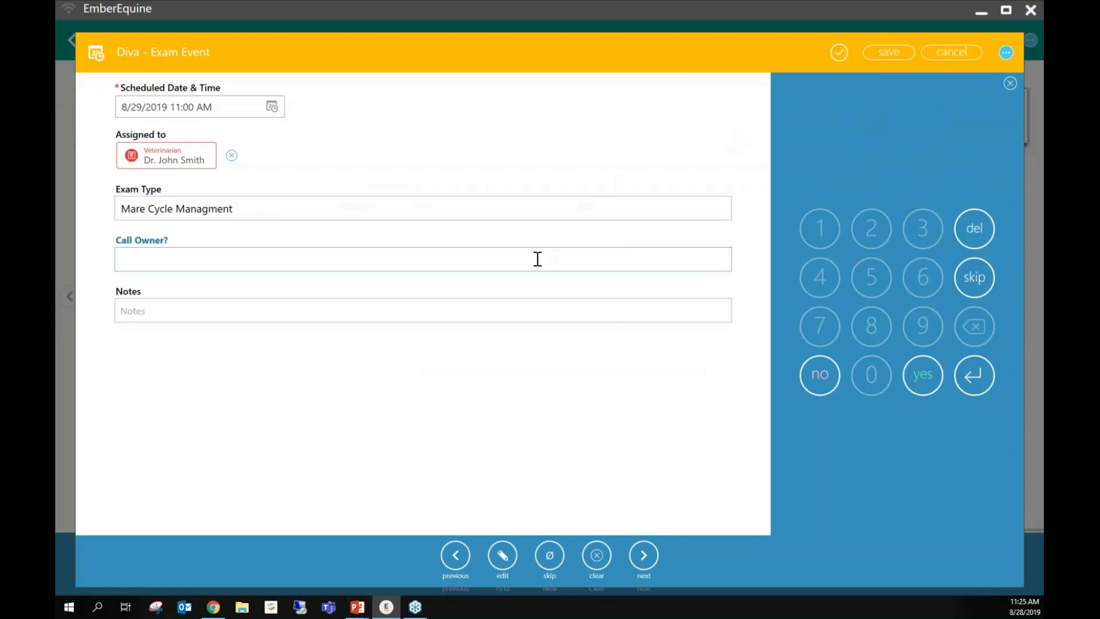
left_click(543, 308)
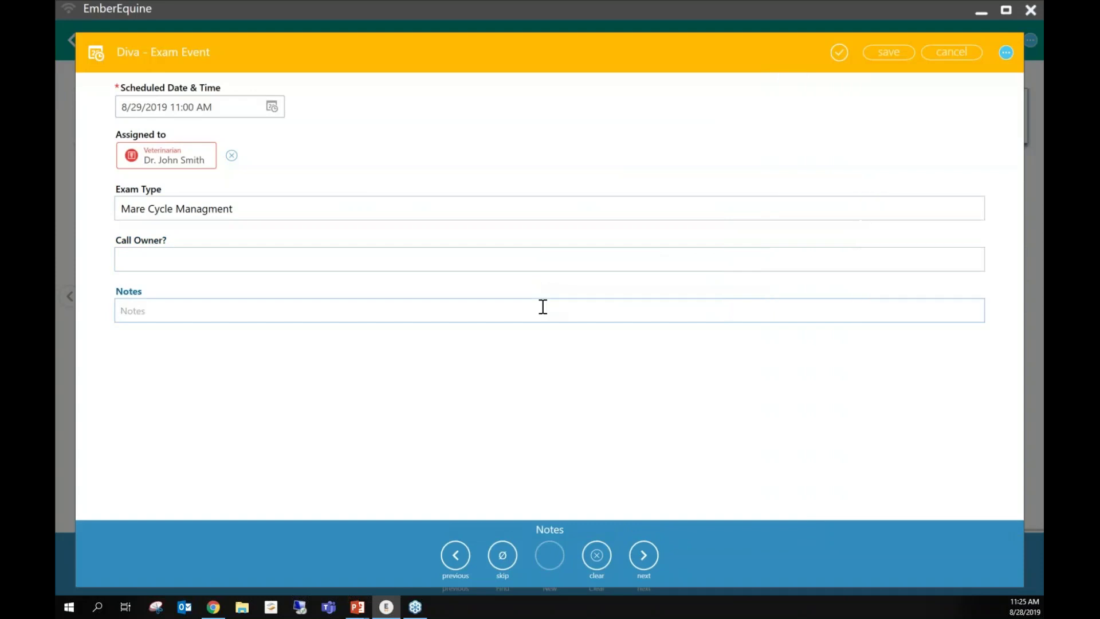
left_click(889, 52)
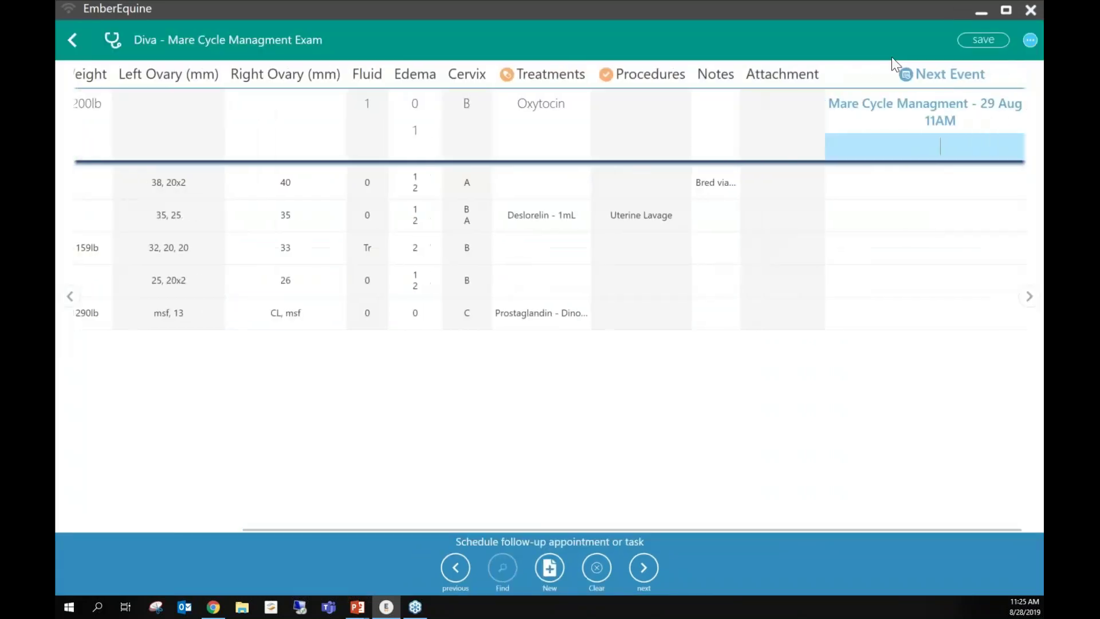
Save the mare cycle exam and open Diva's to-do list to check the scheduled follow-up.
left_click(966, 45)
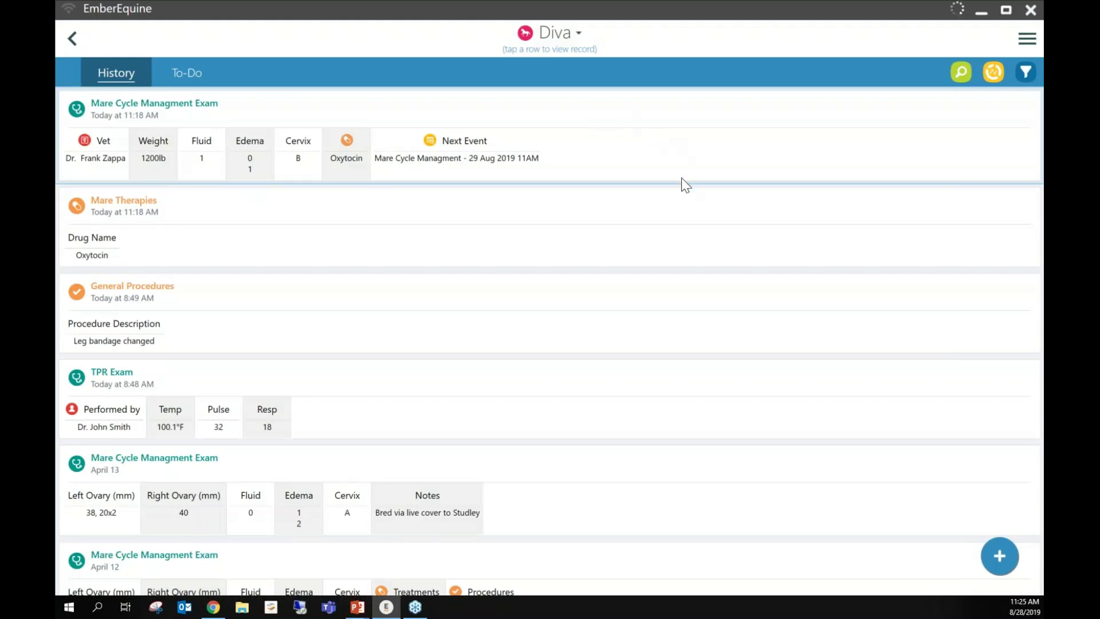
left_click(536, 226)
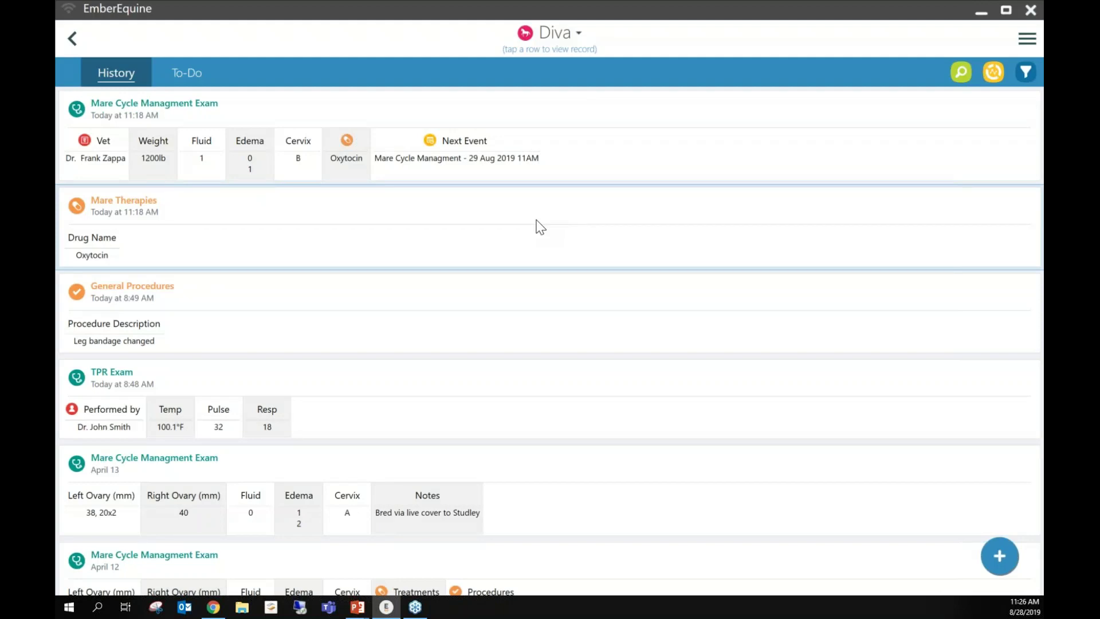
left_click(182, 75)
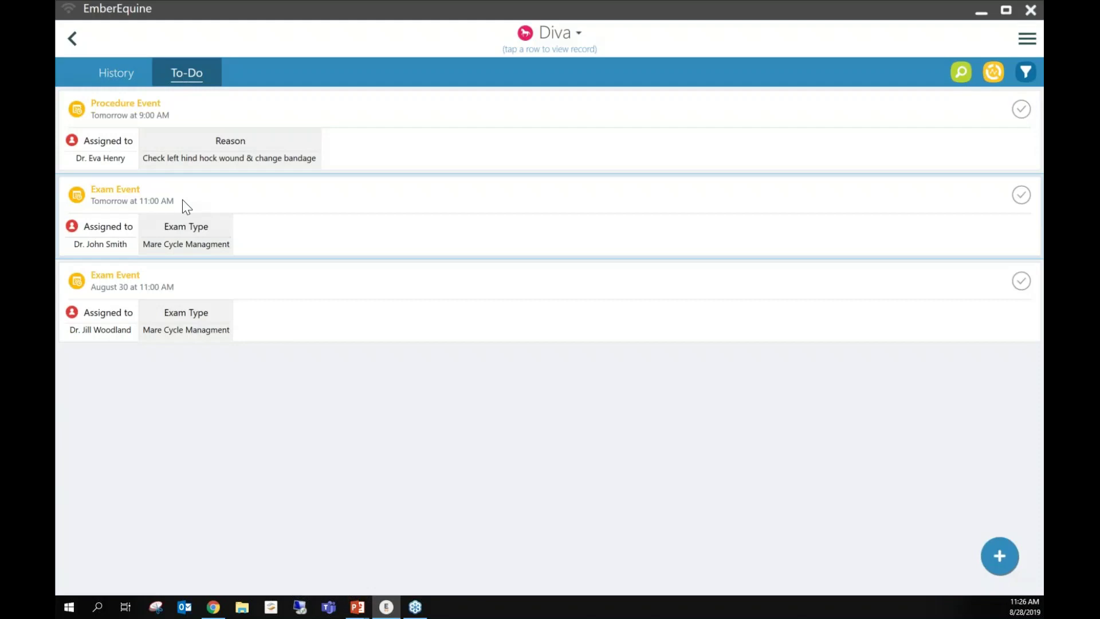
left_click(990, 13)
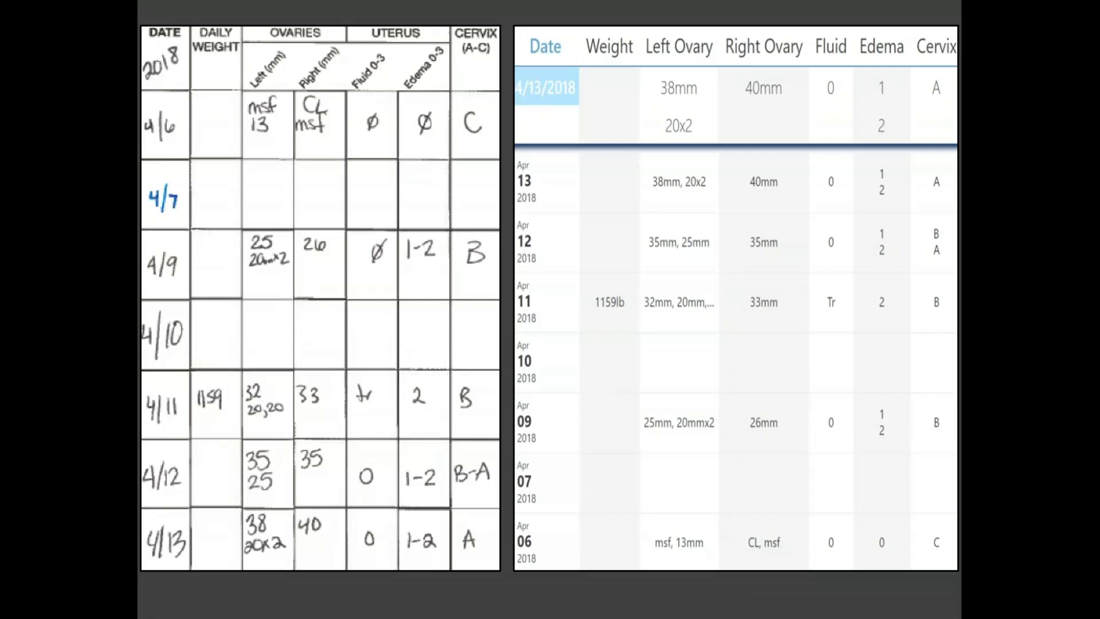
key("Right")
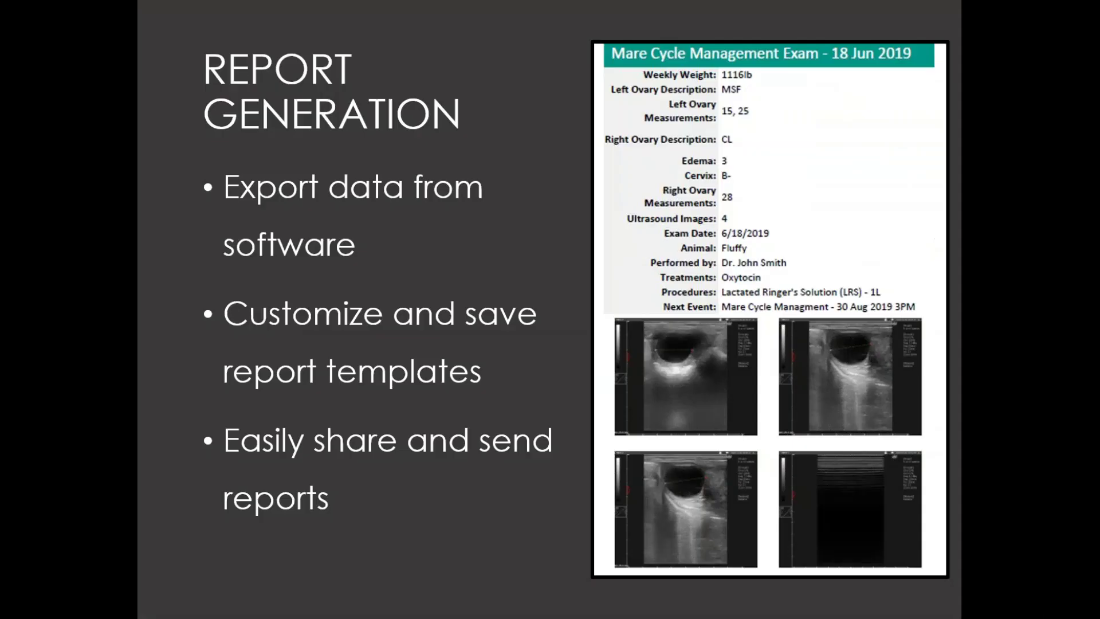